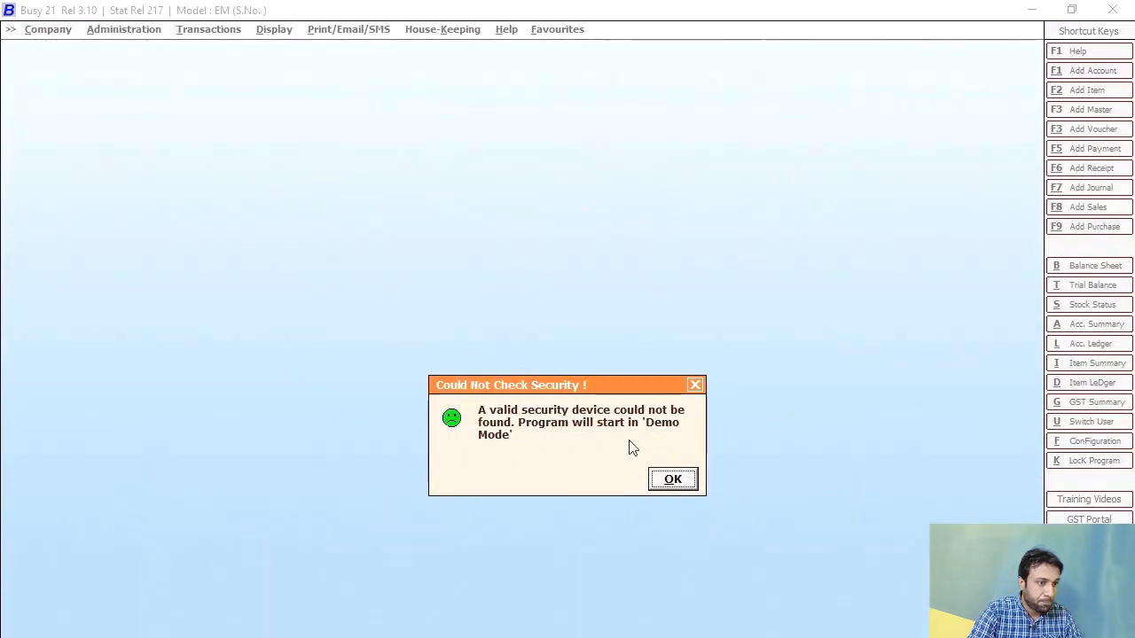
Step: Dismiss the demo-mode warning and open IB_tech-Forum from the company list
left_click(654, 480)
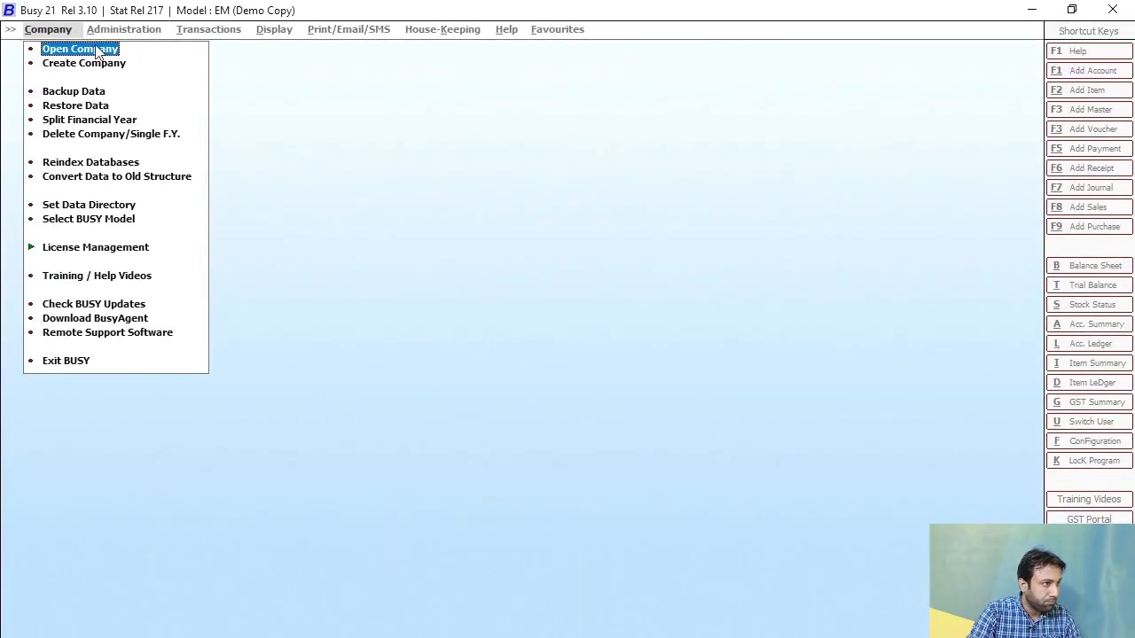
left_click(99, 51)
left_click(41, 151)
left_click(280, 436)
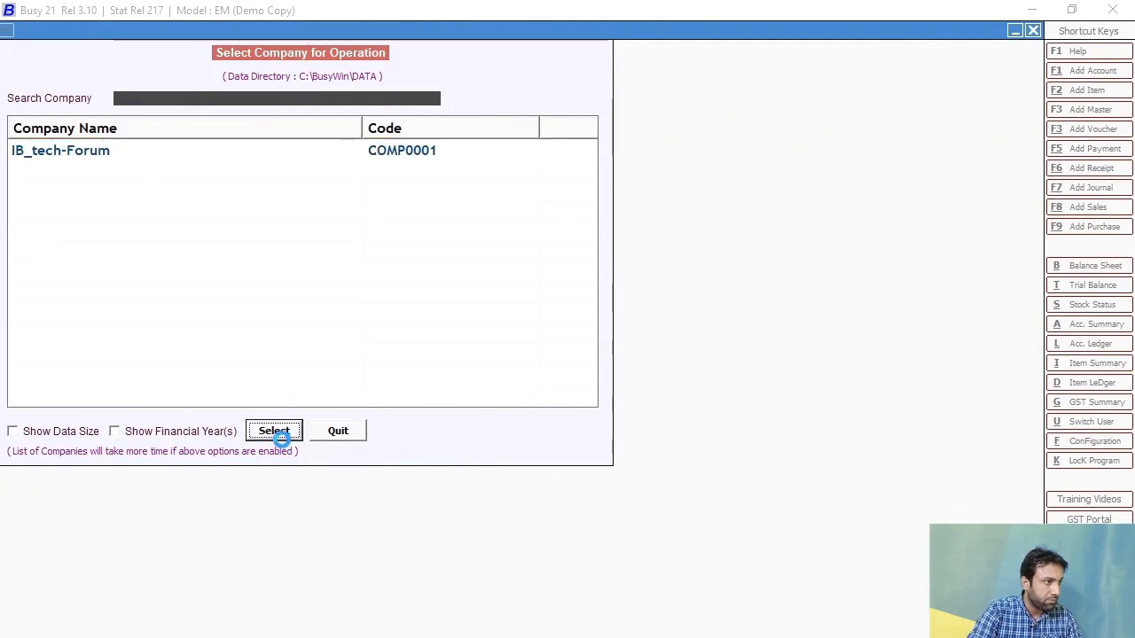
Step: Log in to IB_tech-Forum for F.Y. 2021-22 with the user name and password, closing administration options
type("ib")
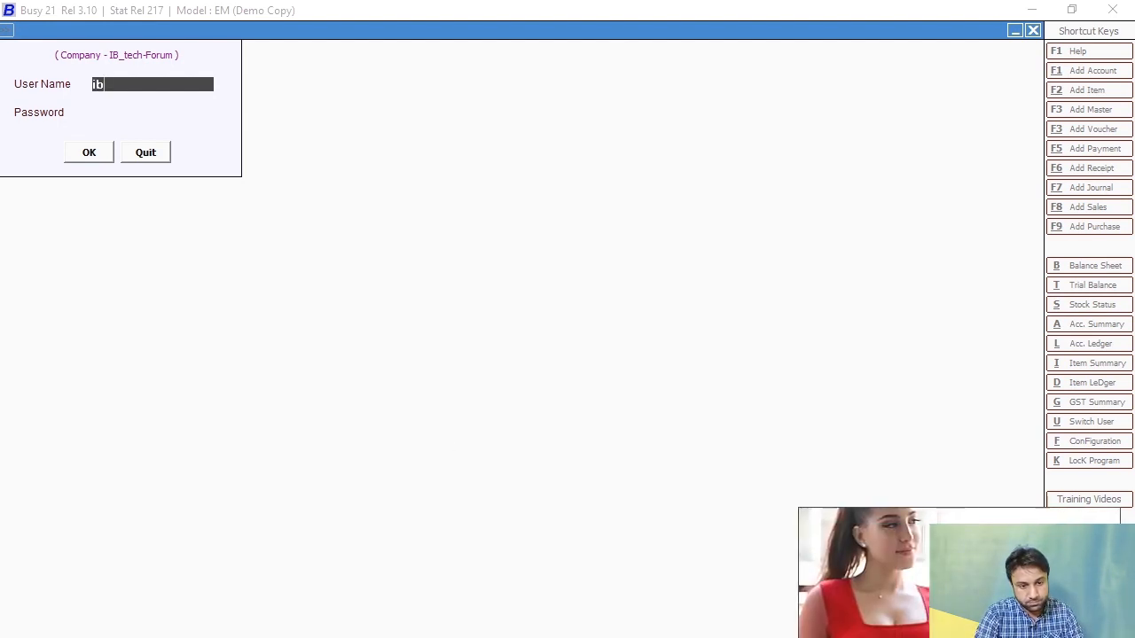
key("Escape")
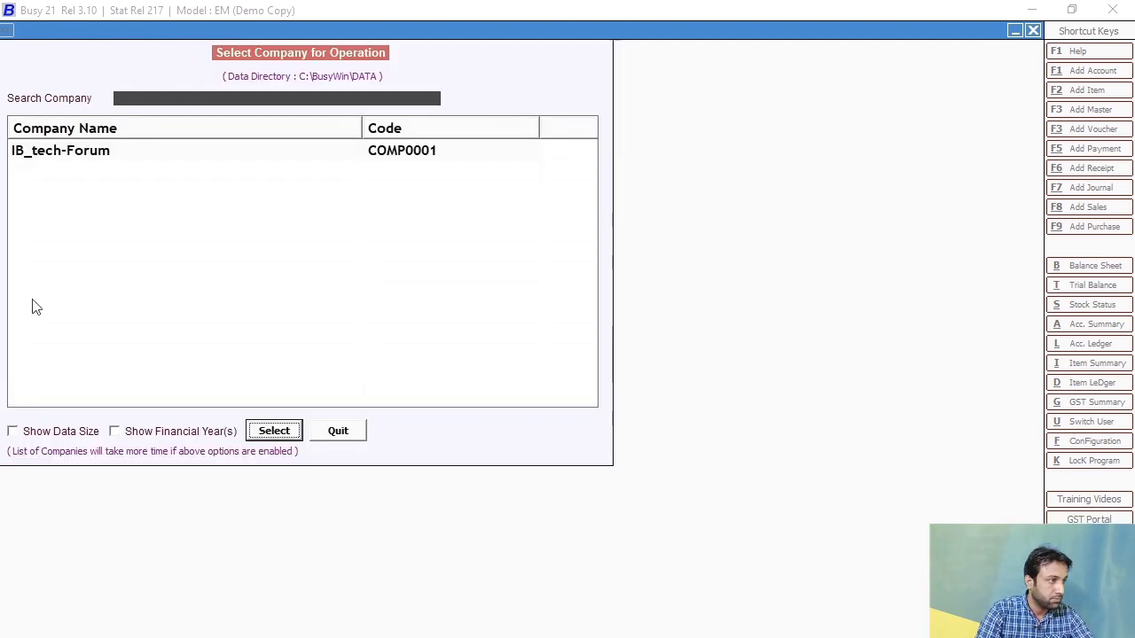
left_click(89, 155)
left_click(272, 431)
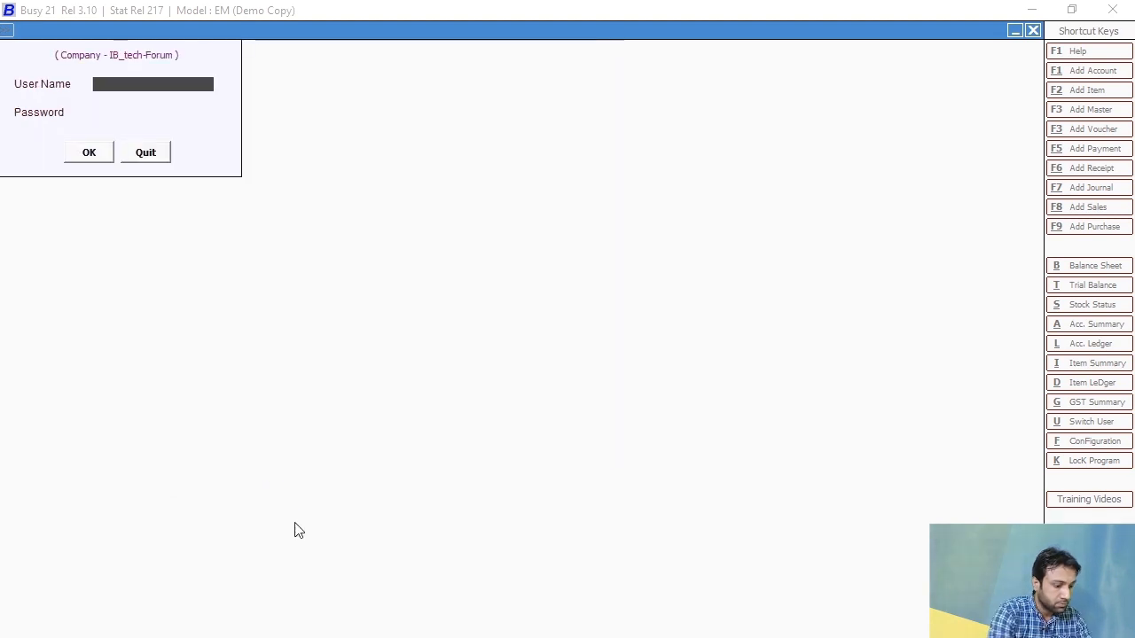
type("ib")
key("Return")
type("ib")
key("Return")
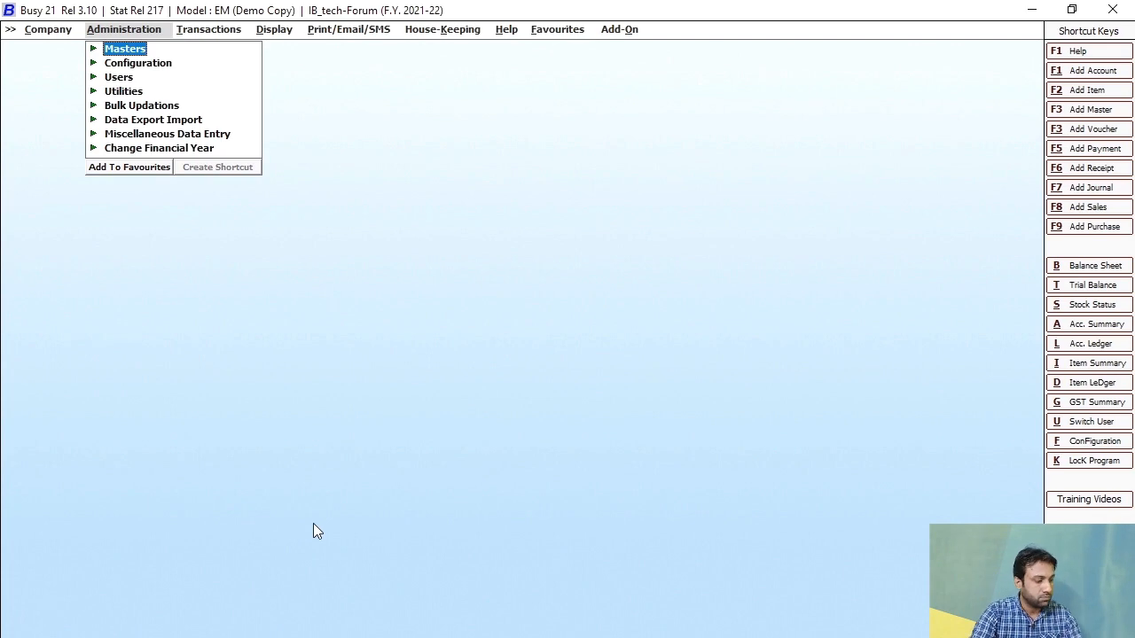
key("Escape")
Step: Go to Transactions > Sales and add a new sales voucher, skipping the list output choice
key("Right")
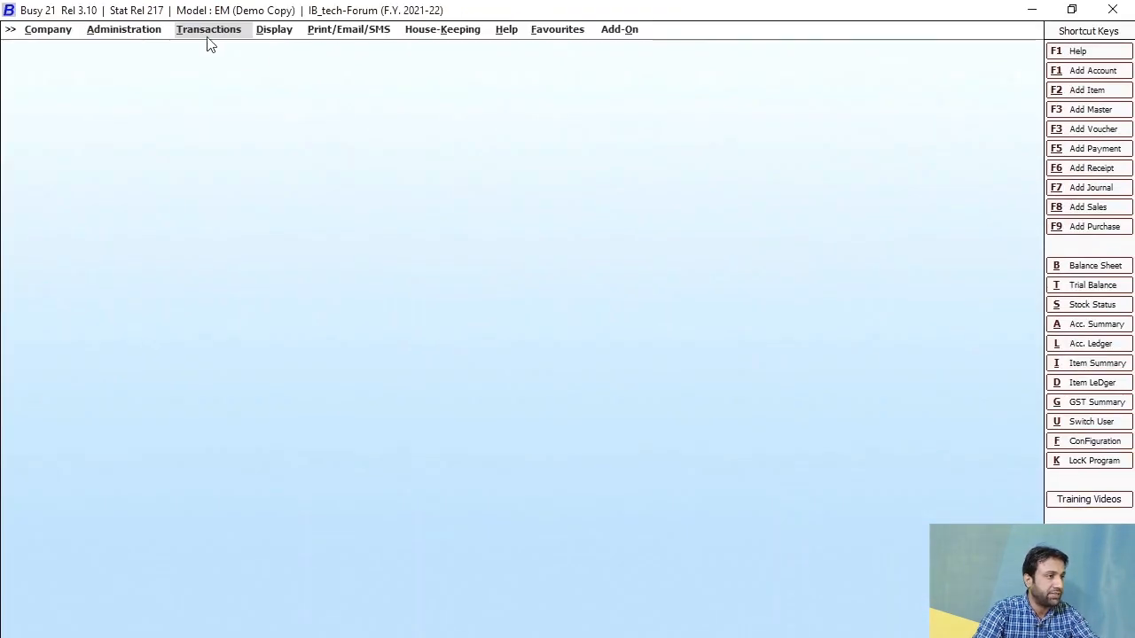
left_click(191, 26)
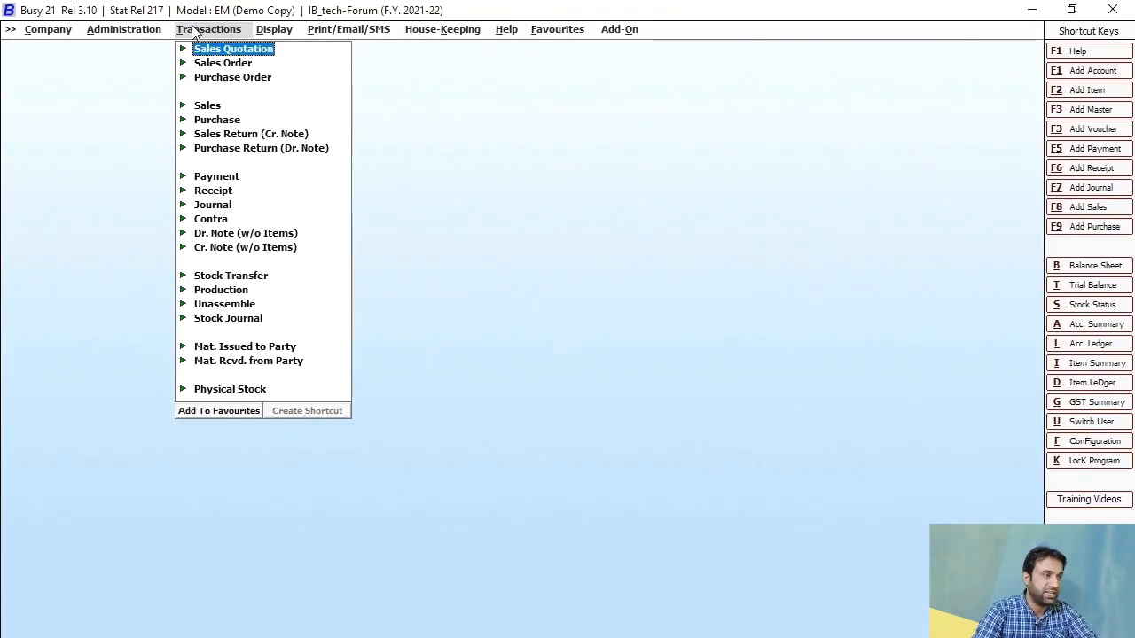
left_click(197, 106)
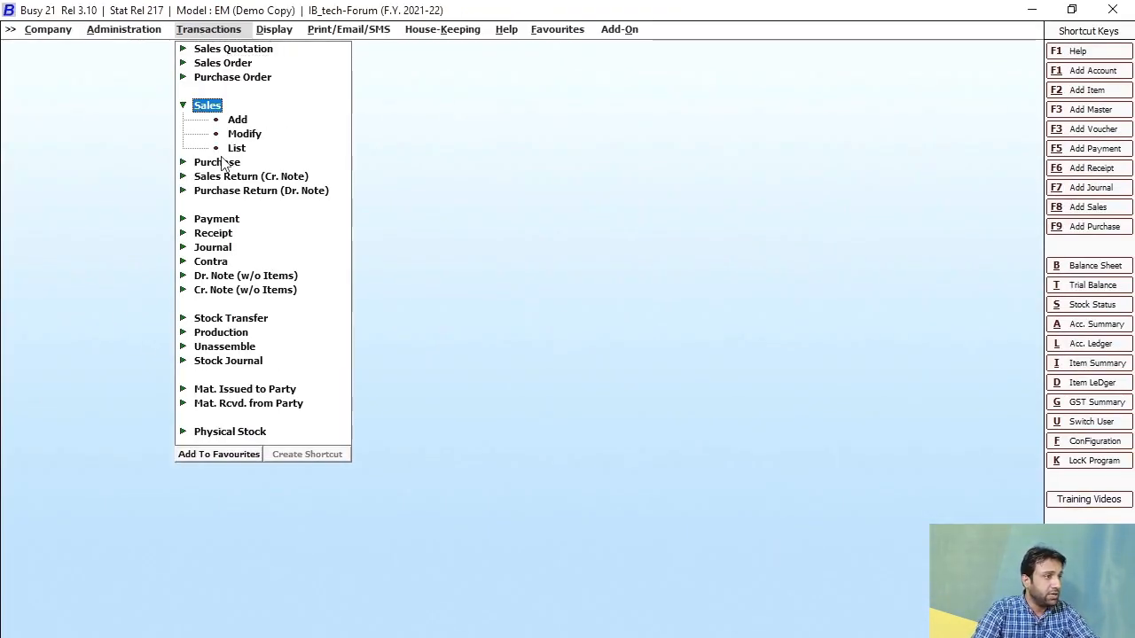
left_click(237, 149)
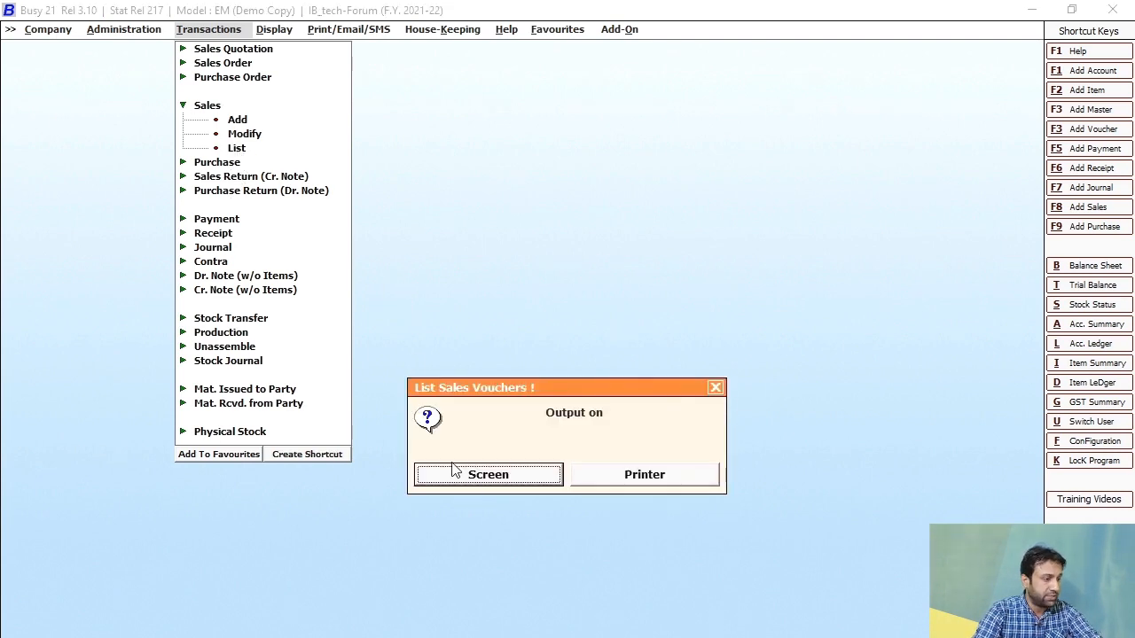
key("Escape")
left_click(238, 118)
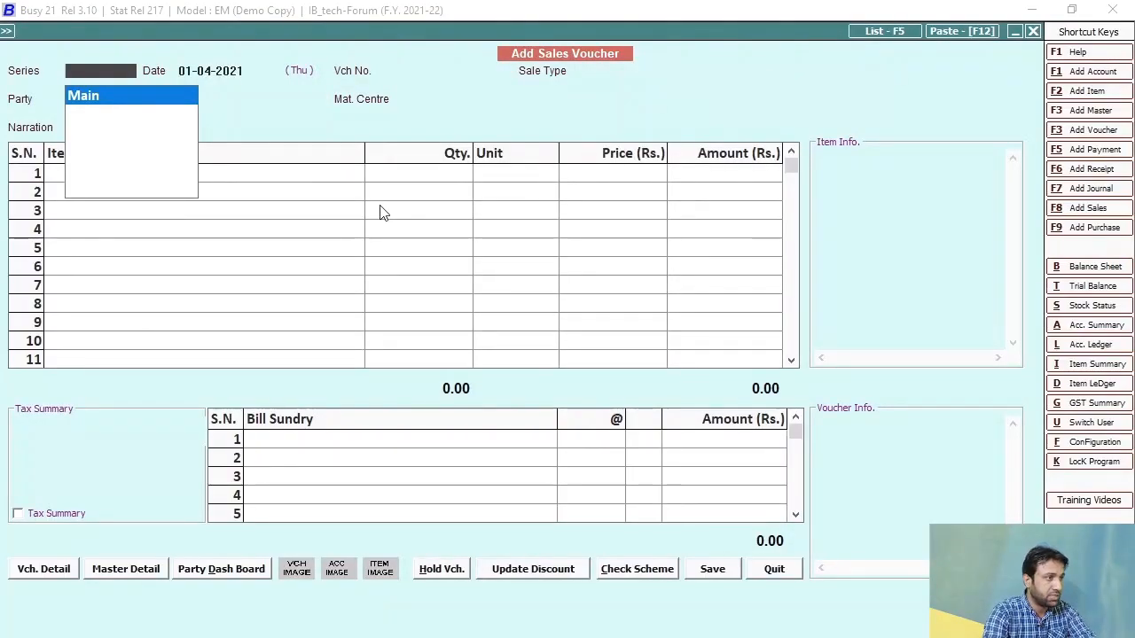
Step: Accept series Main and date 01-04-2021 so the sale type choices appear
key("Return")
key("Return")
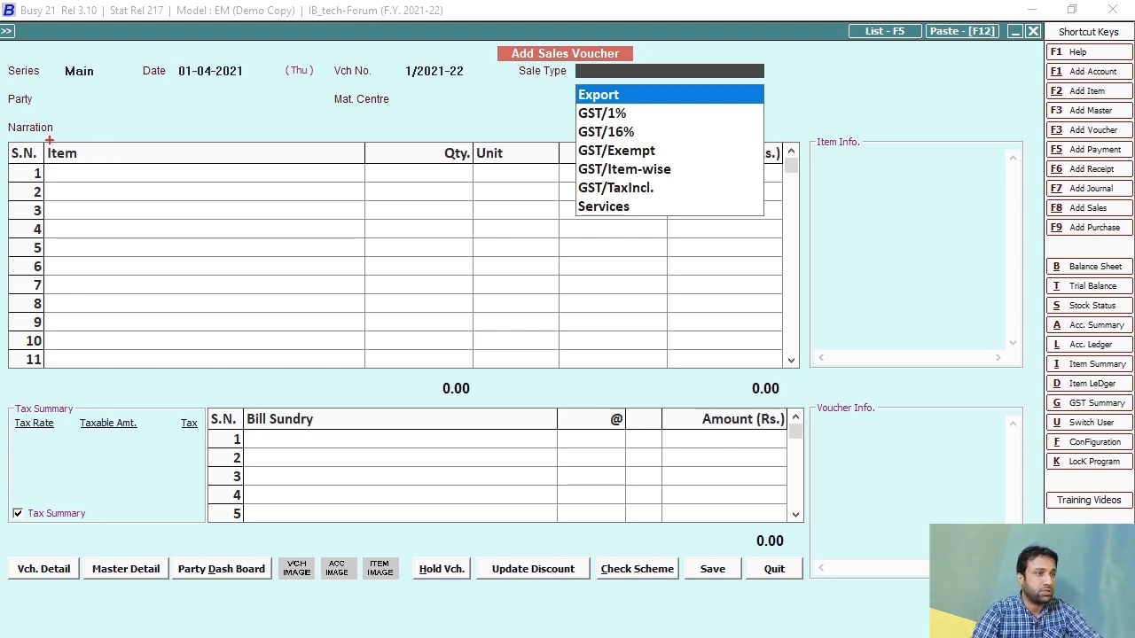
left_click_drag(506, 60, 574, 86)
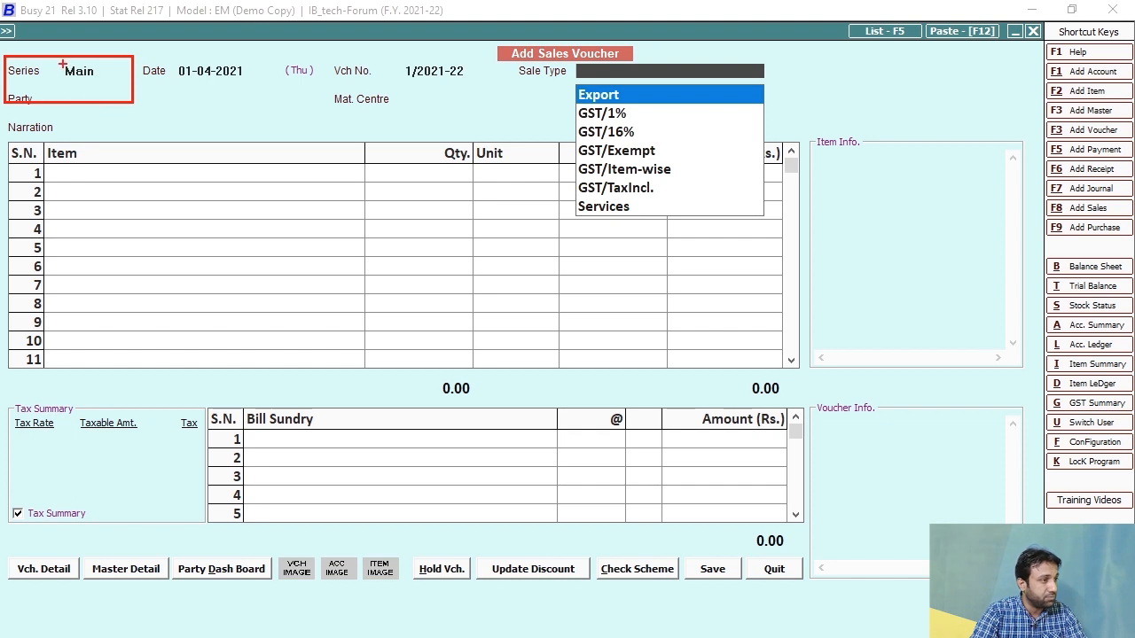
mouse_move(59, 61)
left_mouse_down()
mouse_move(115, 82)
mouse_move(133, 180)
left_mouse_up()
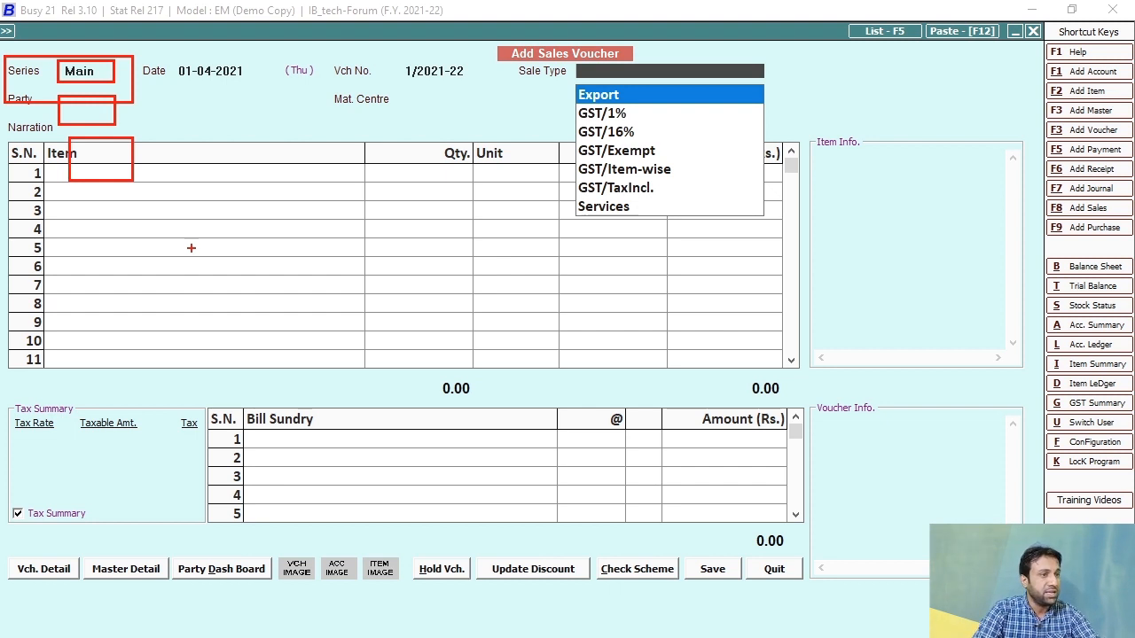
key("Escape")
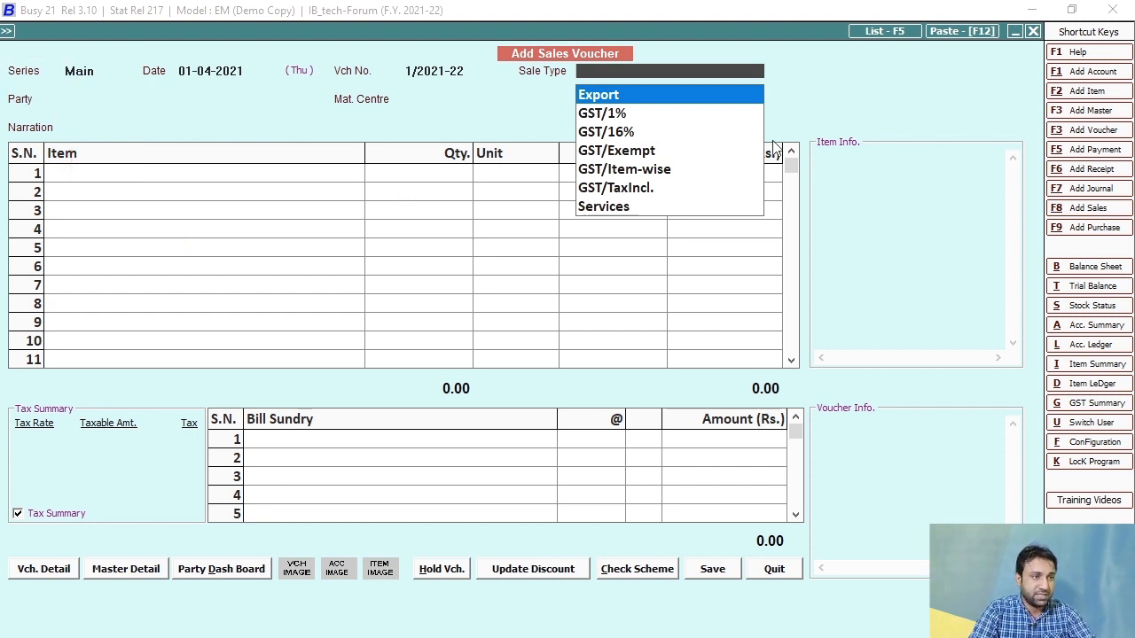
Step: Try GST/16% and GST/Exempt, then settle on GST/Item-wise as the sale type
left_click(608, 132)
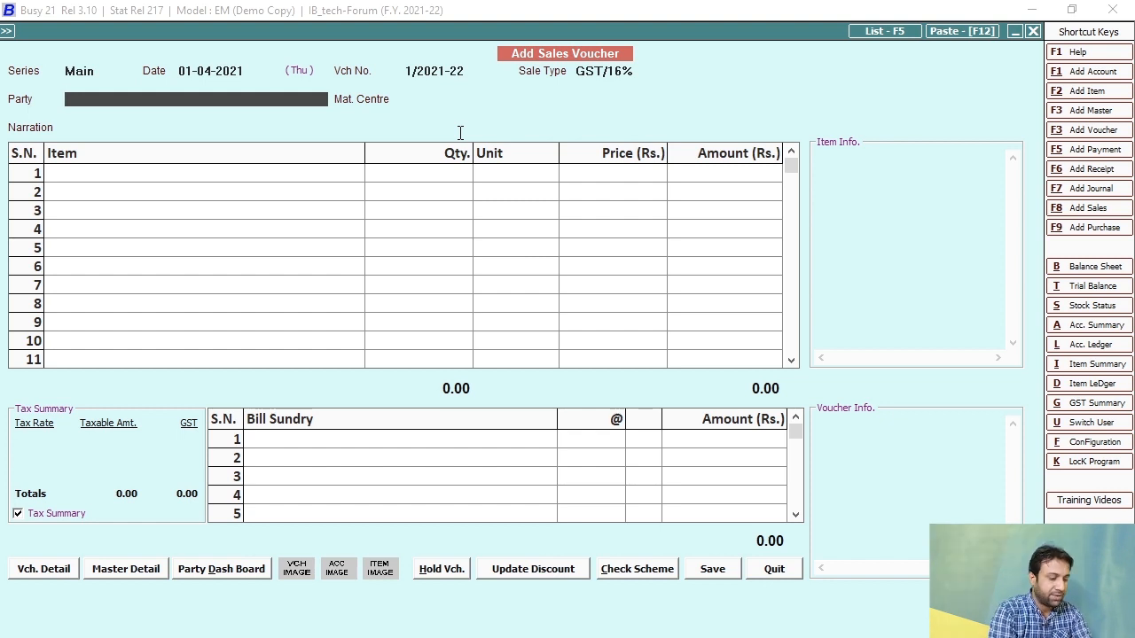
left_click(646, 75)
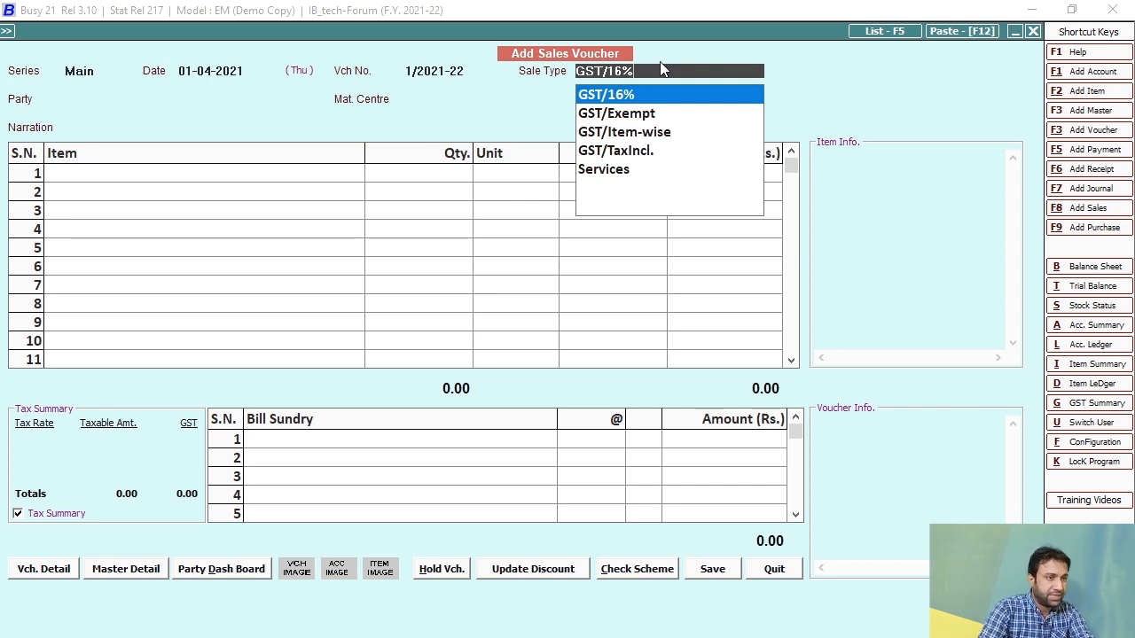
left_click(652, 115)
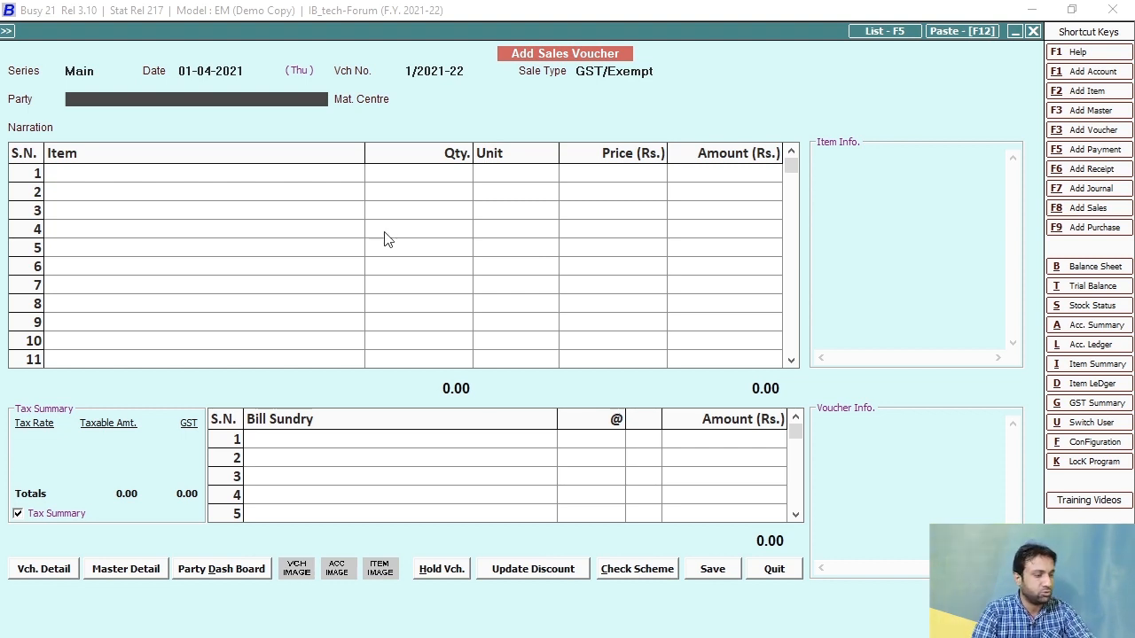
left_click(668, 70)
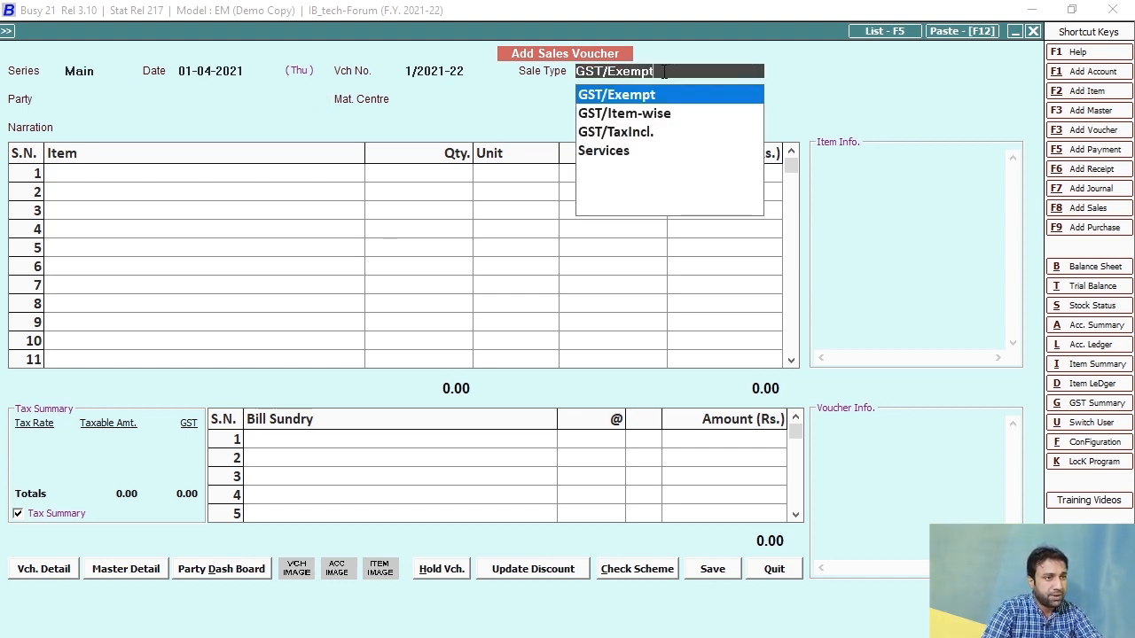
left_click(639, 115)
left_click(641, 116)
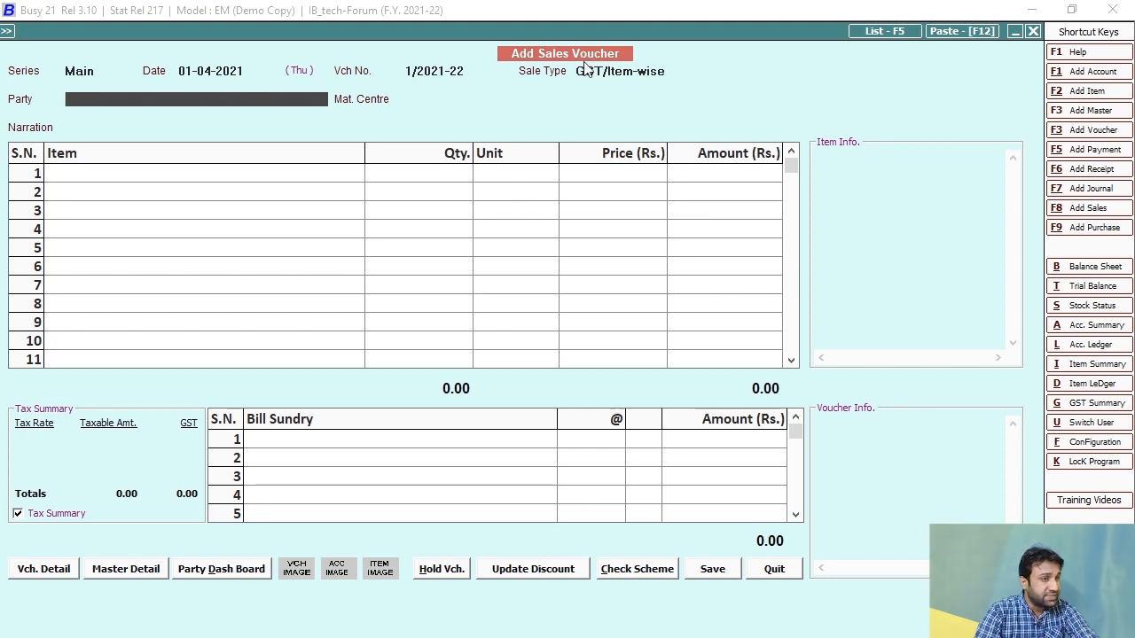
left_click(657, 75)
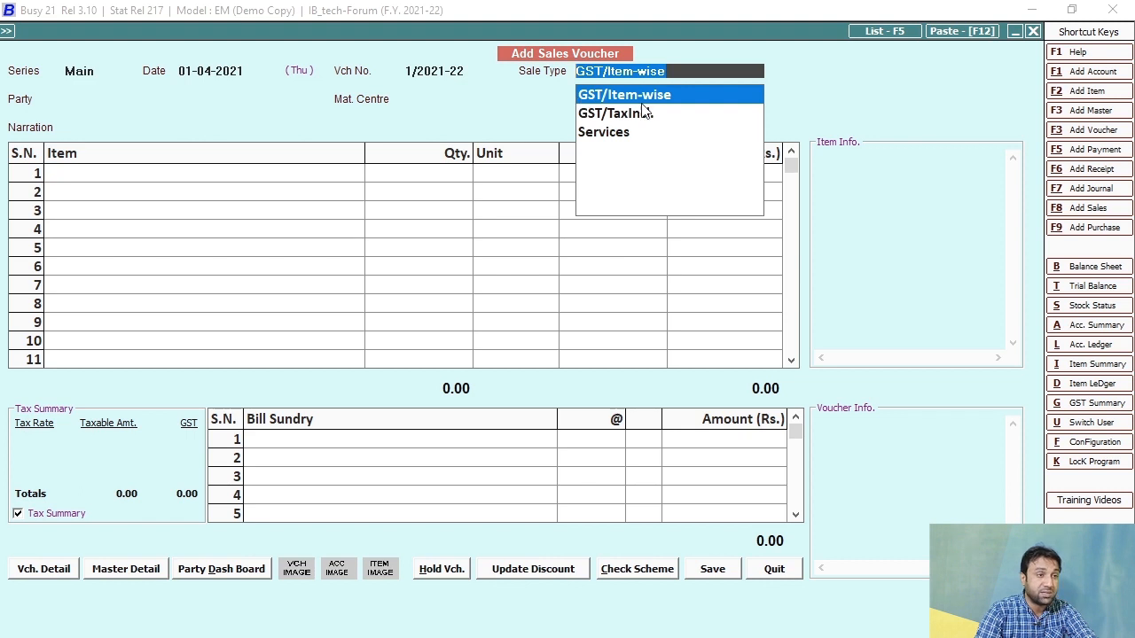
key("Return")
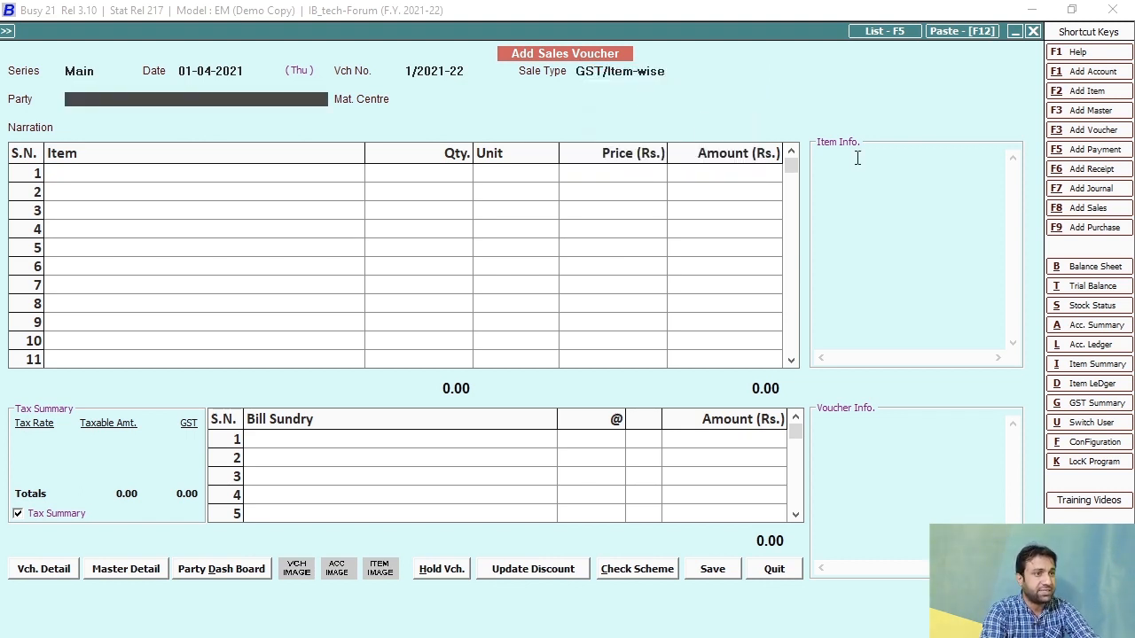
key("space")
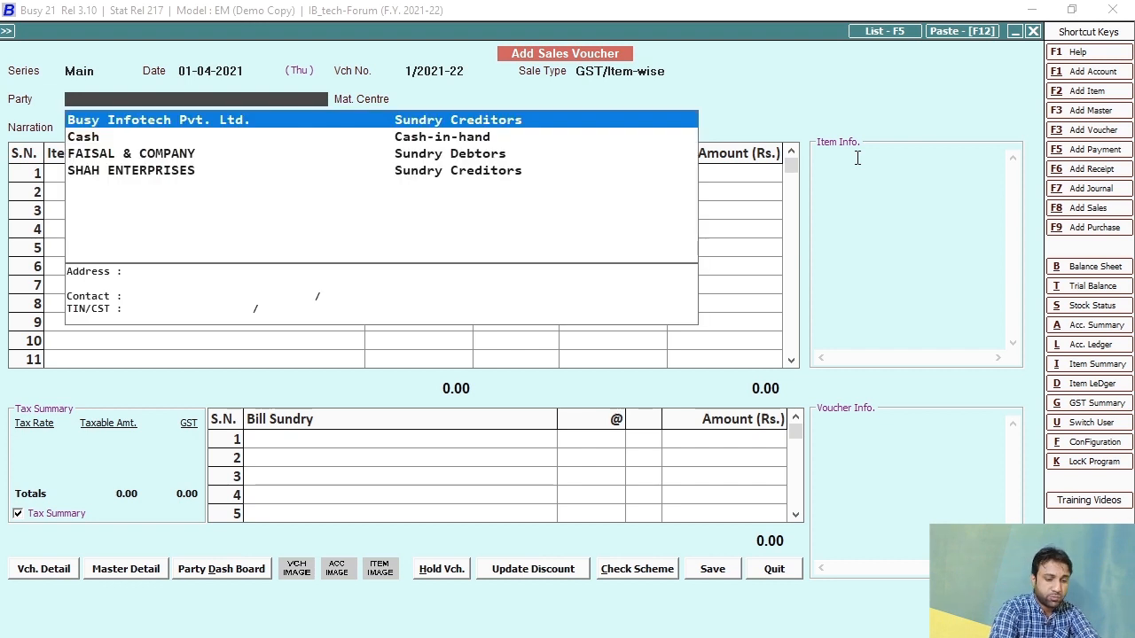
Step: Select the party account and keep Main Store as the material centre
key("Down")
key("Down")
key("Down")
key("Up")
key("Return")
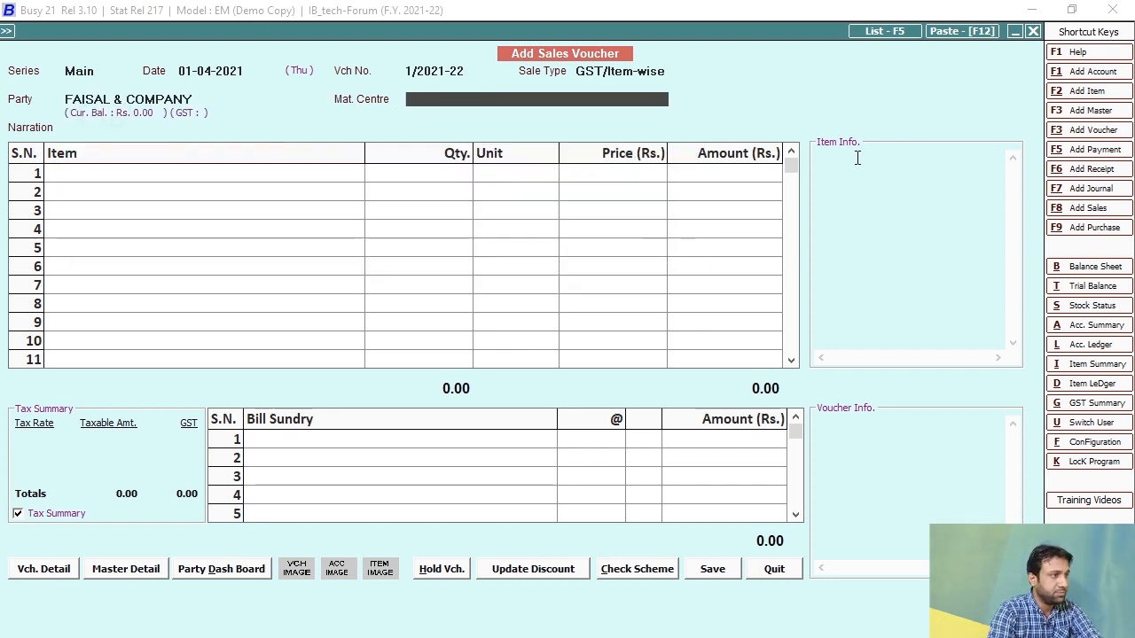
key("Return")
key("Return")
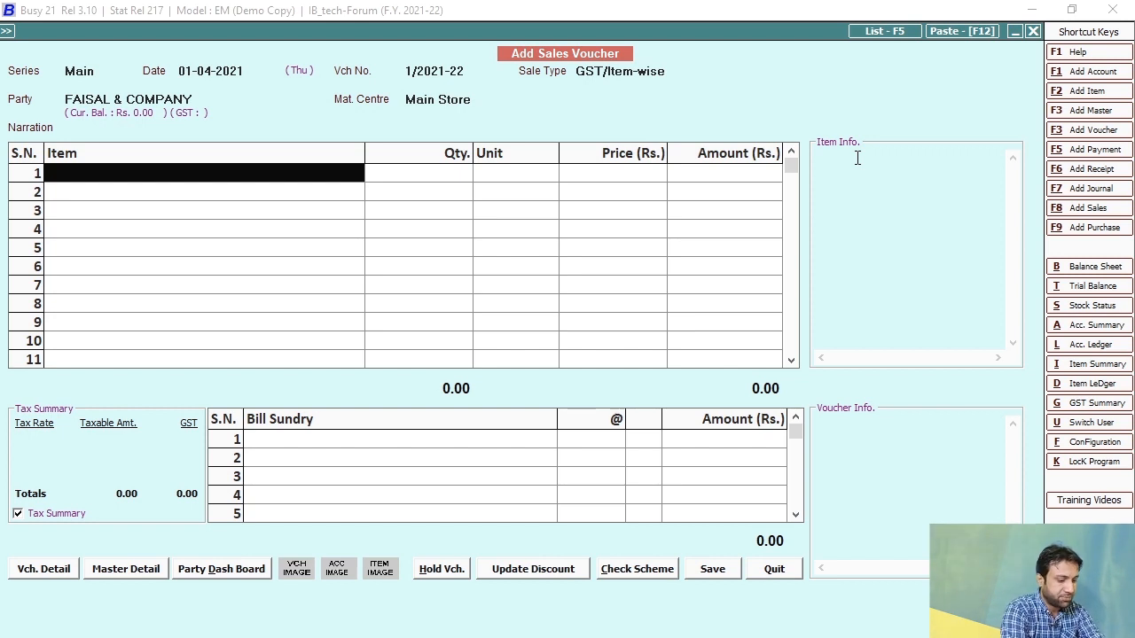
Step: Add 1 Laptop Dell Machine 3456 at a price of 10,000.00 on the first row
type("laptop")
key("Return")
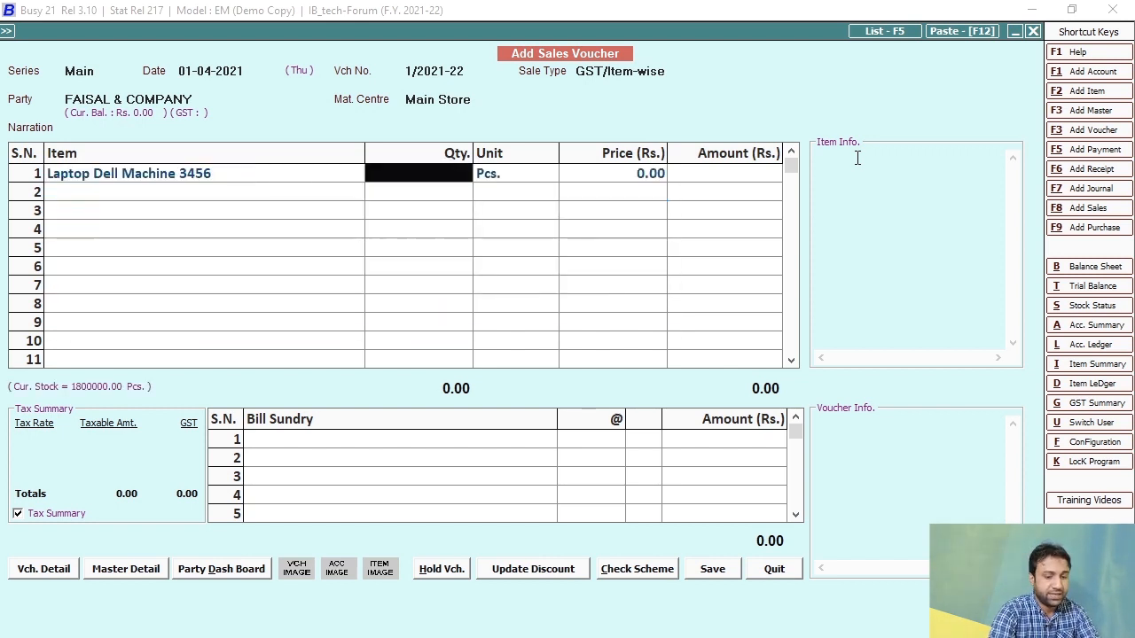
type("1")
key("Return")
key("Return")
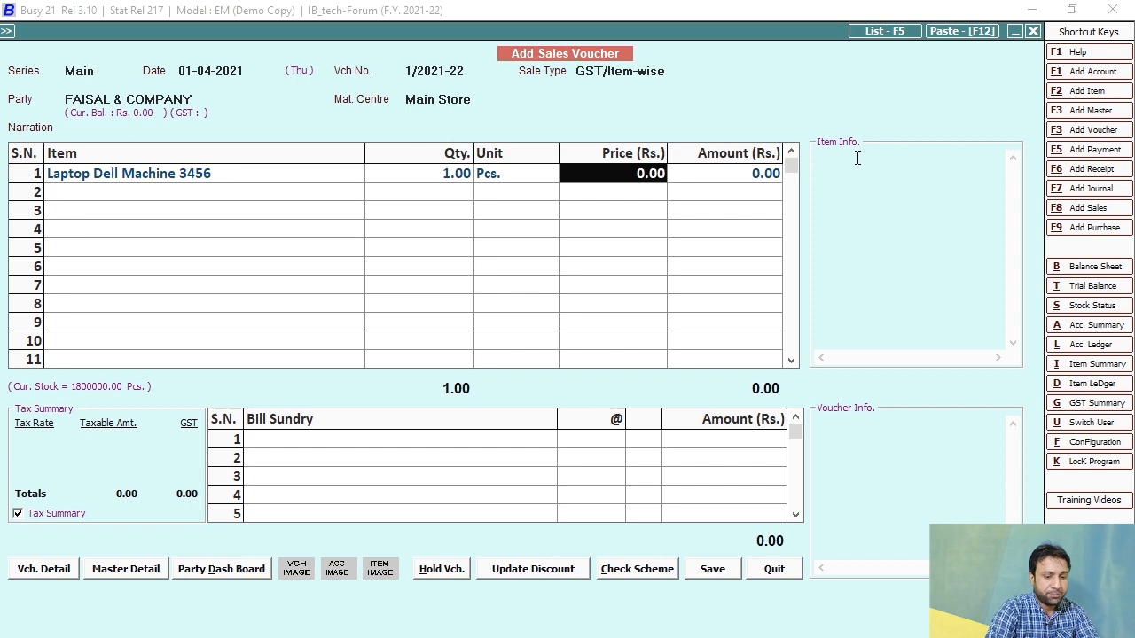
type("1000")
key("Return")
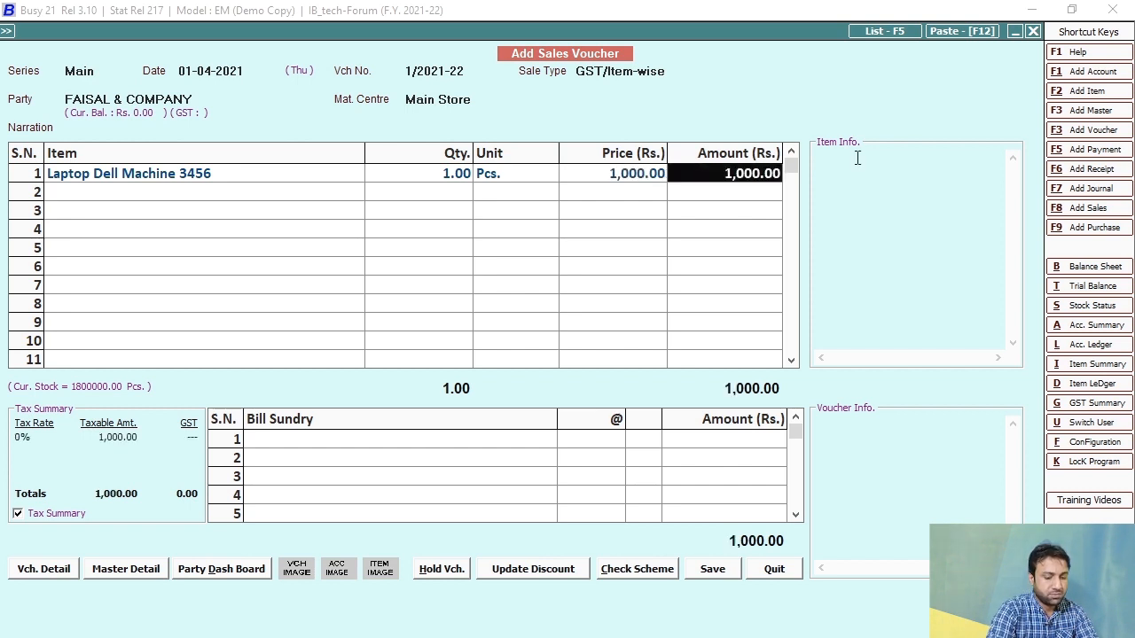
key("shift+Tab")
type("10000")
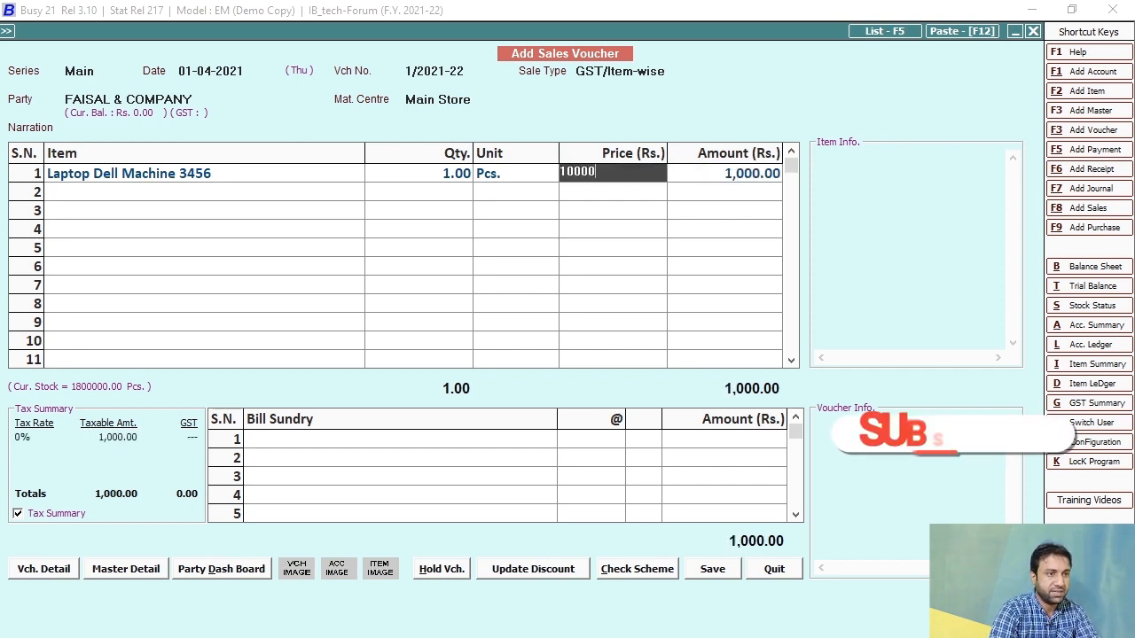
key("Return")
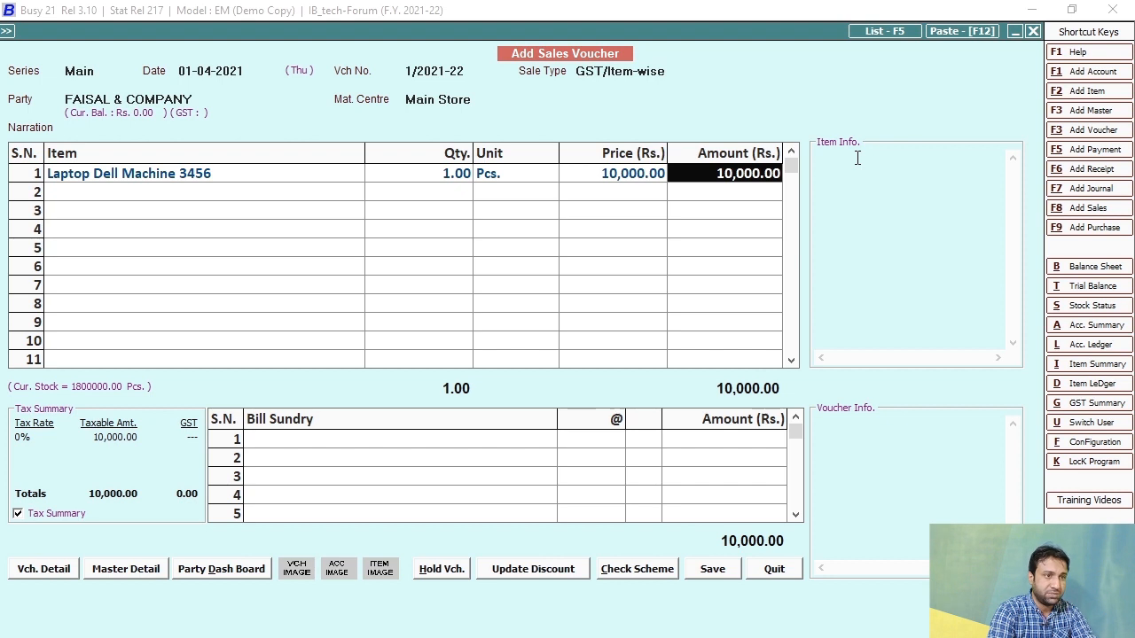
Step: Set 17% GST on the Laptop Dell Machine 3456 line, bringing it to 11,700.00
key("Return")
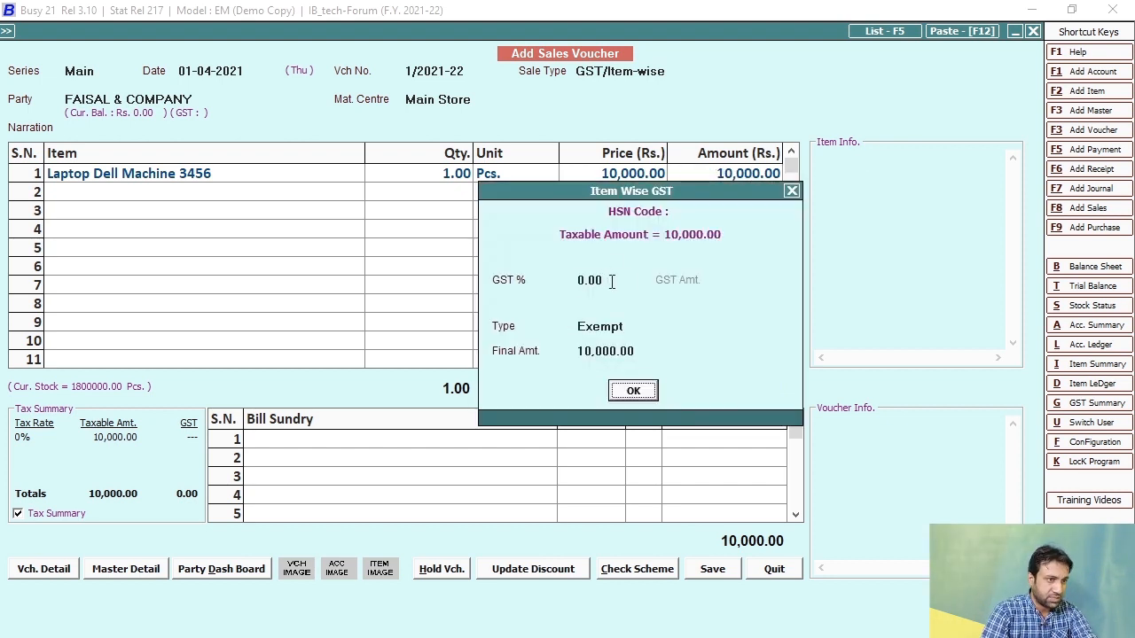
type("17")
key("Return")
key("Return")
key("Return")
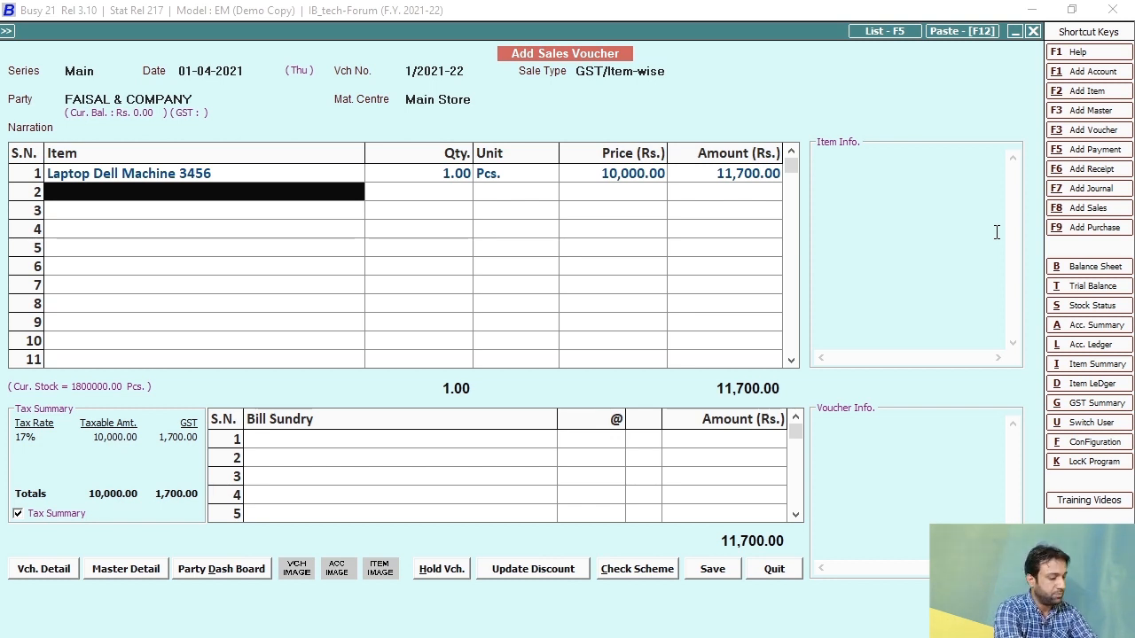
Step: Add 1 Laptop Dell Machine 4315 at 10,000.00 as the second line
type("lap")
key("Down")
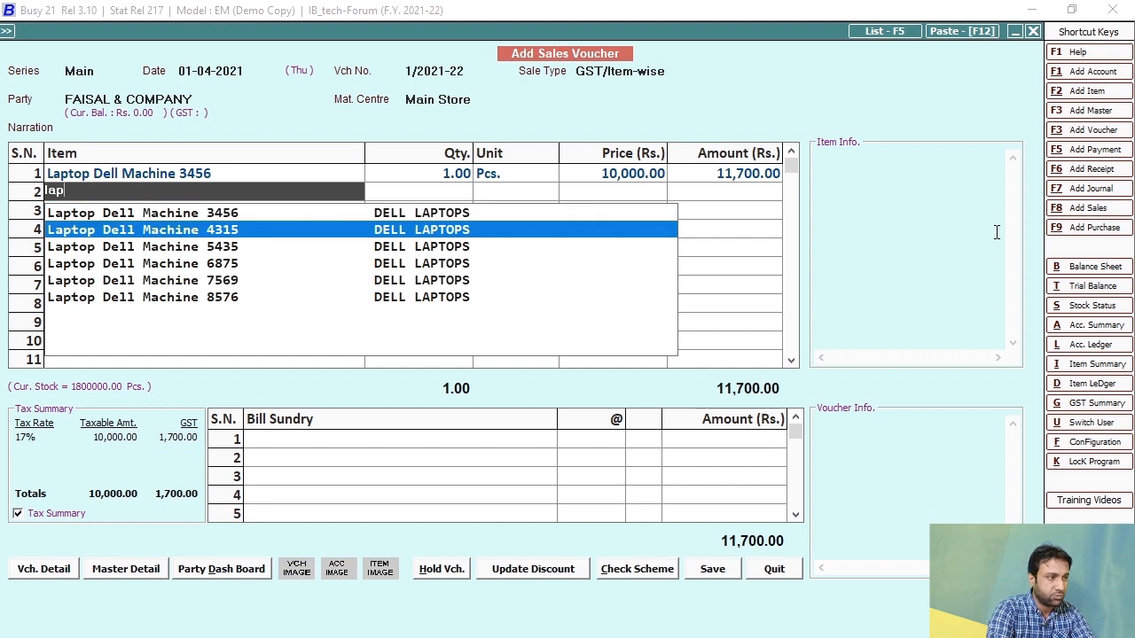
key("Return")
type("1")
key("Return")
key("Return")
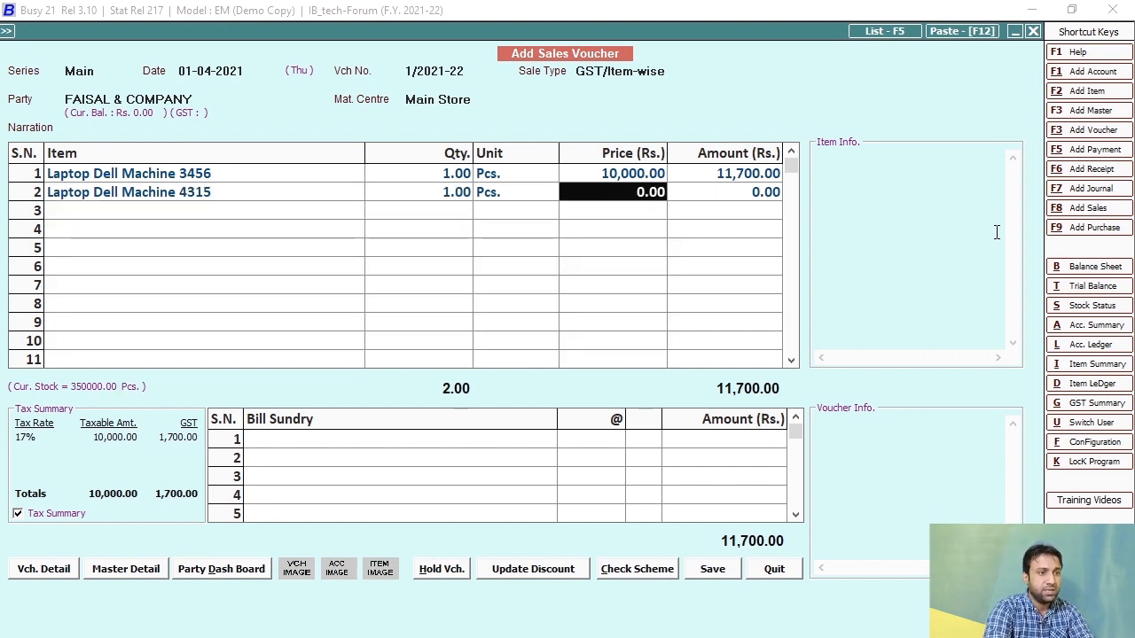
type("1000")
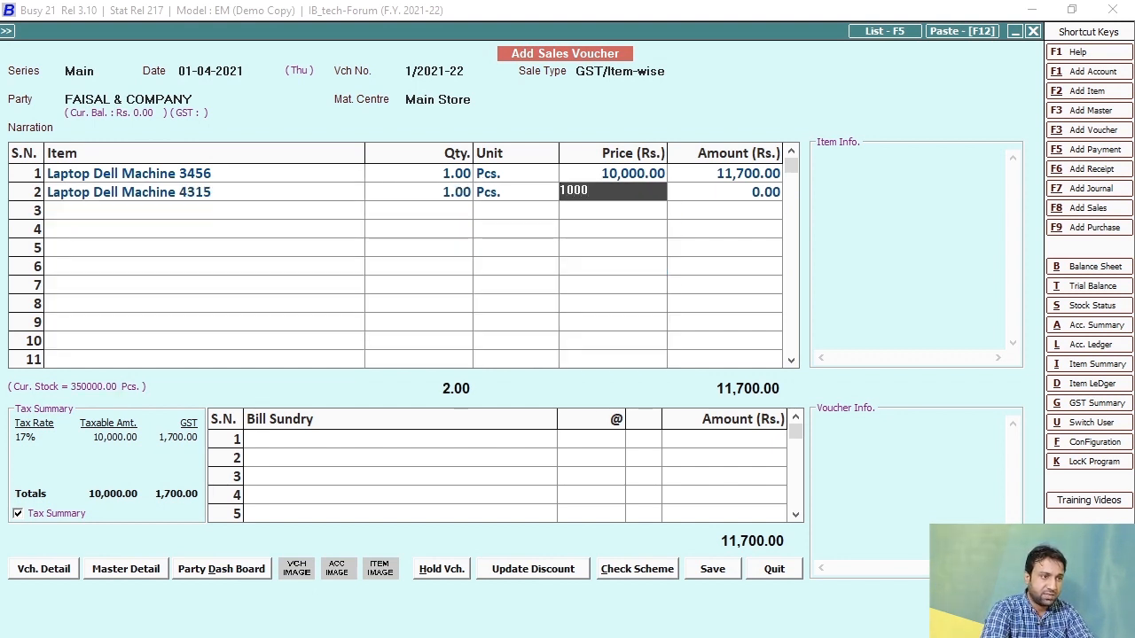
key("Return")
key("shift+Tab")
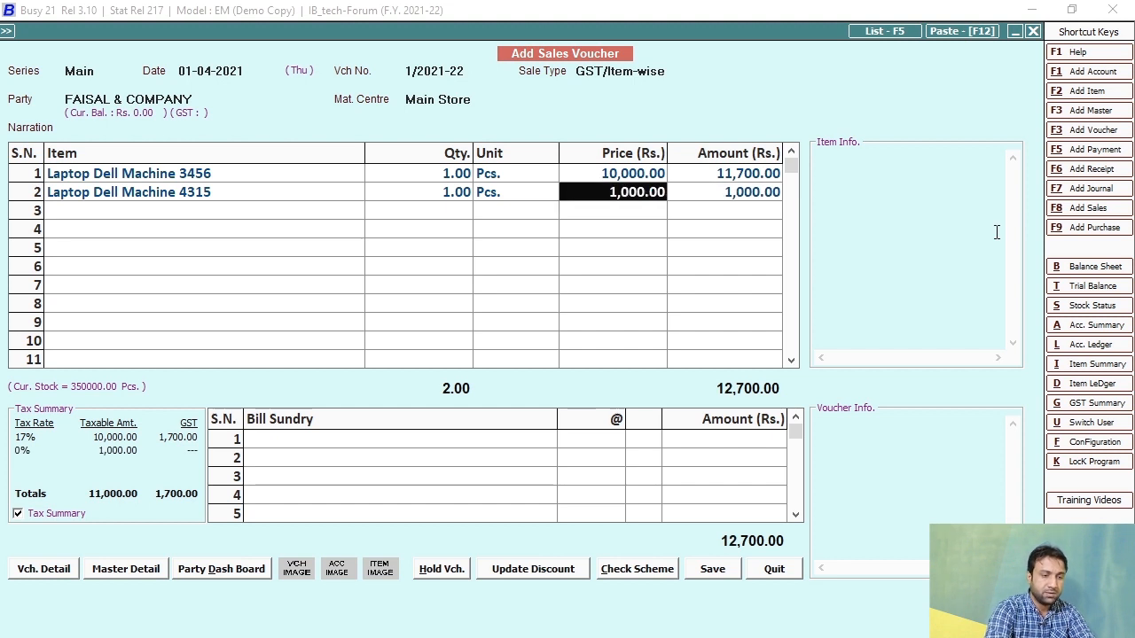
type("100")
key("Return")
key("Return")
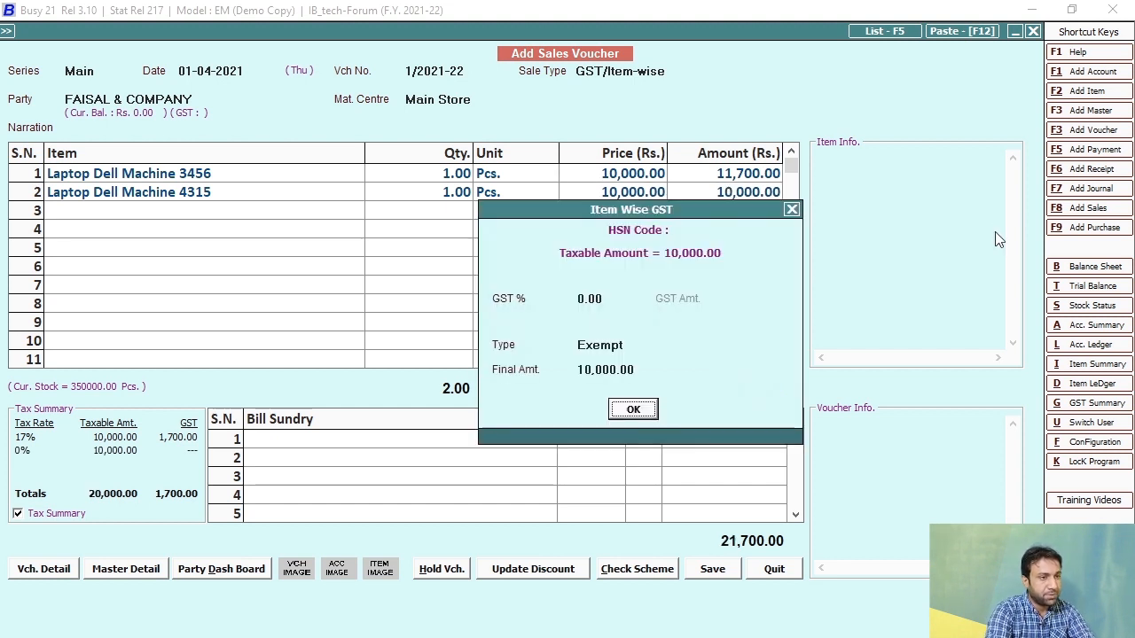
Step: Apply 16% GST to the second laptop, totalling 23,300.00, and save the voucher
left_click(616, 297)
type("16")
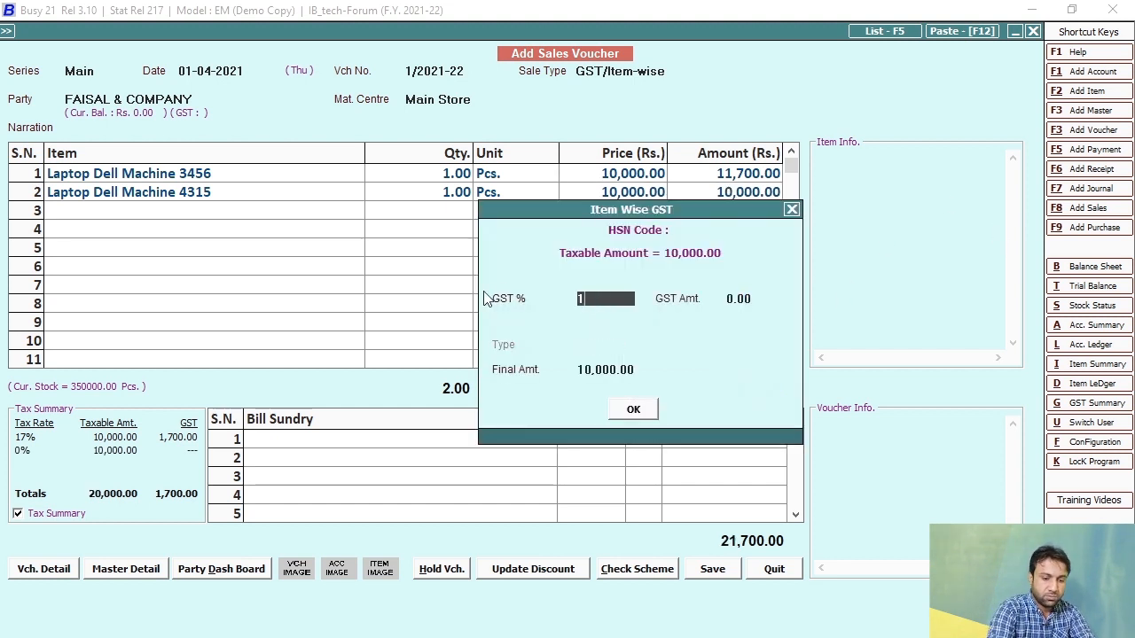
key("Return")
key("Return")
key("Return")
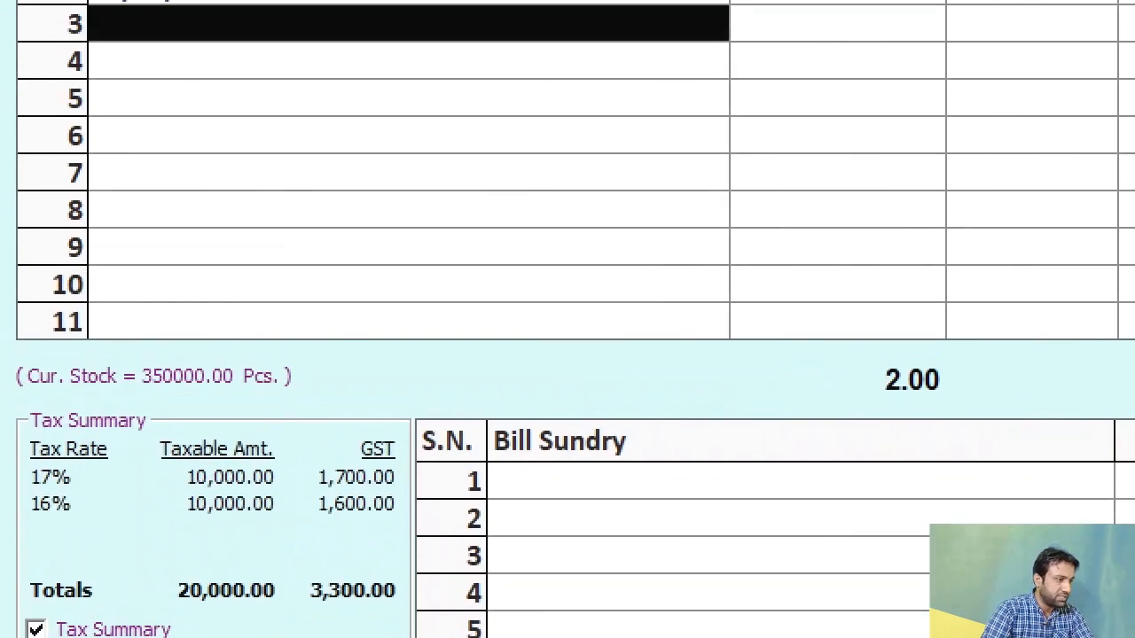
left_click(73, 400)
mouse_move(17, 429)
left_mouse_down()
mouse_move(436, 538)
mouse_move(419, 539)
left_mouse_up()
key("Escape")
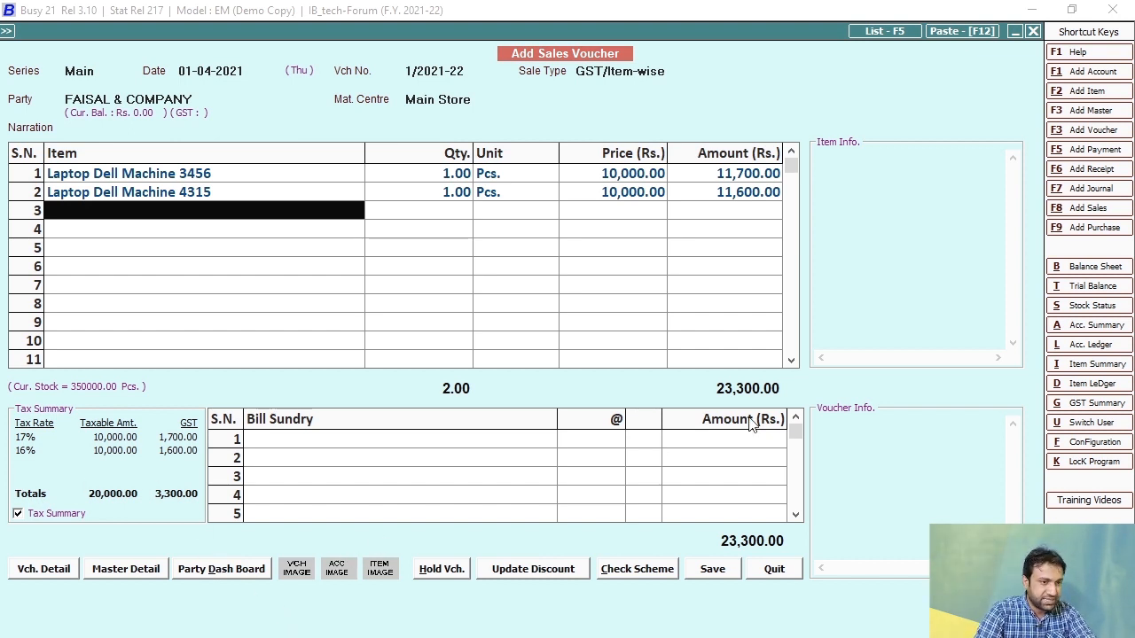
left_click(714, 572)
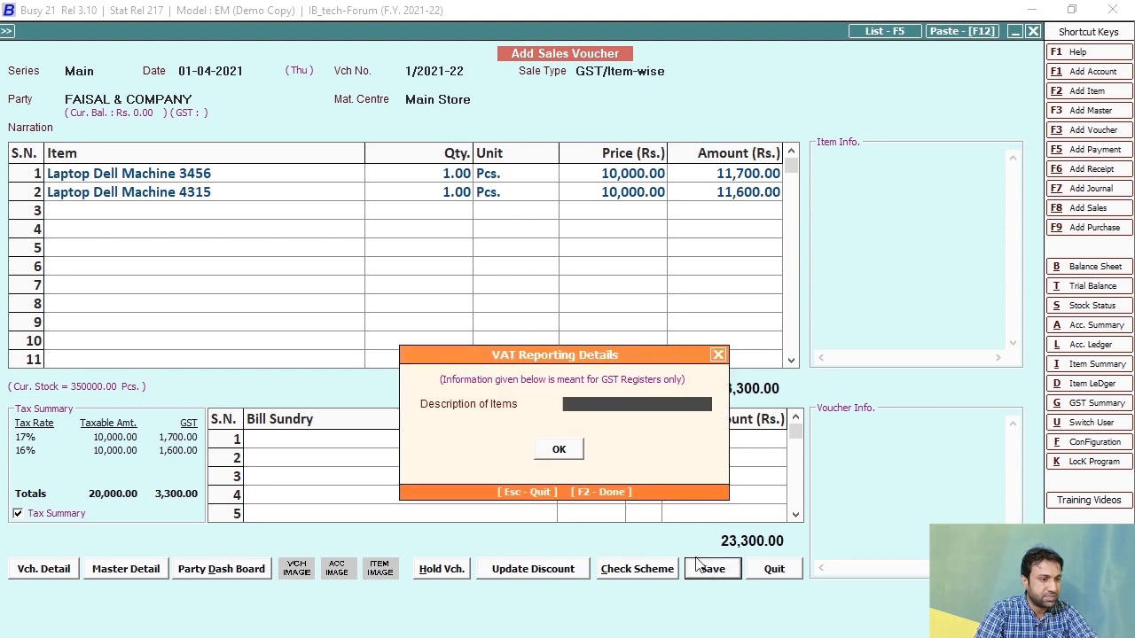
Step: Accept the GST reporting and bill-by-bill details, skipping invoice printing
left_click(560, 451)
left_click(564, 563)
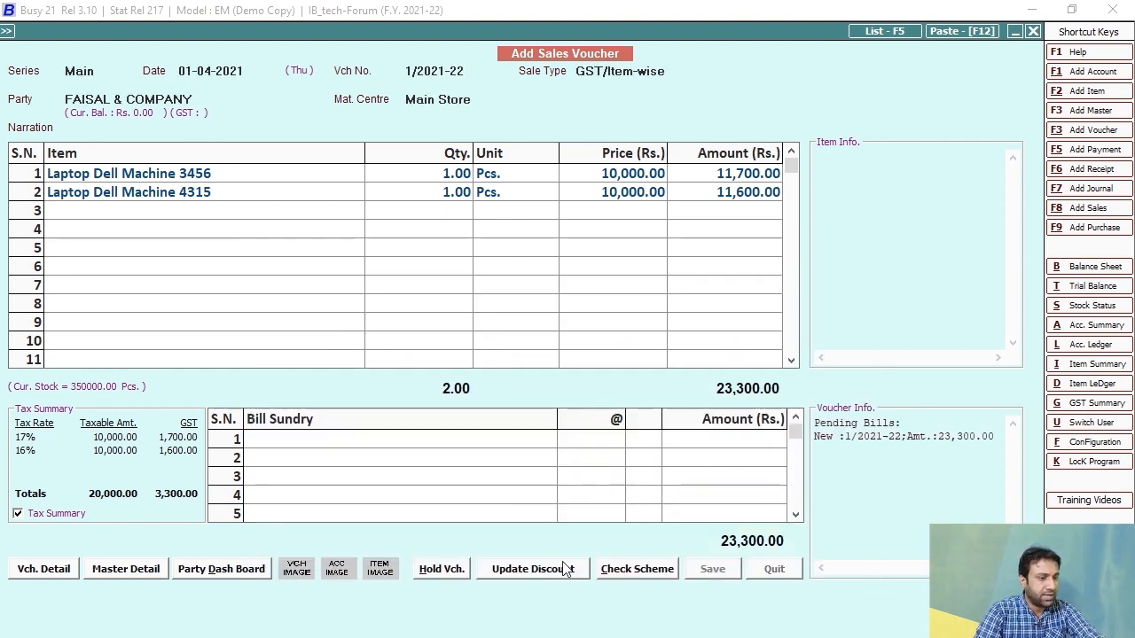
left_click(673, 482)
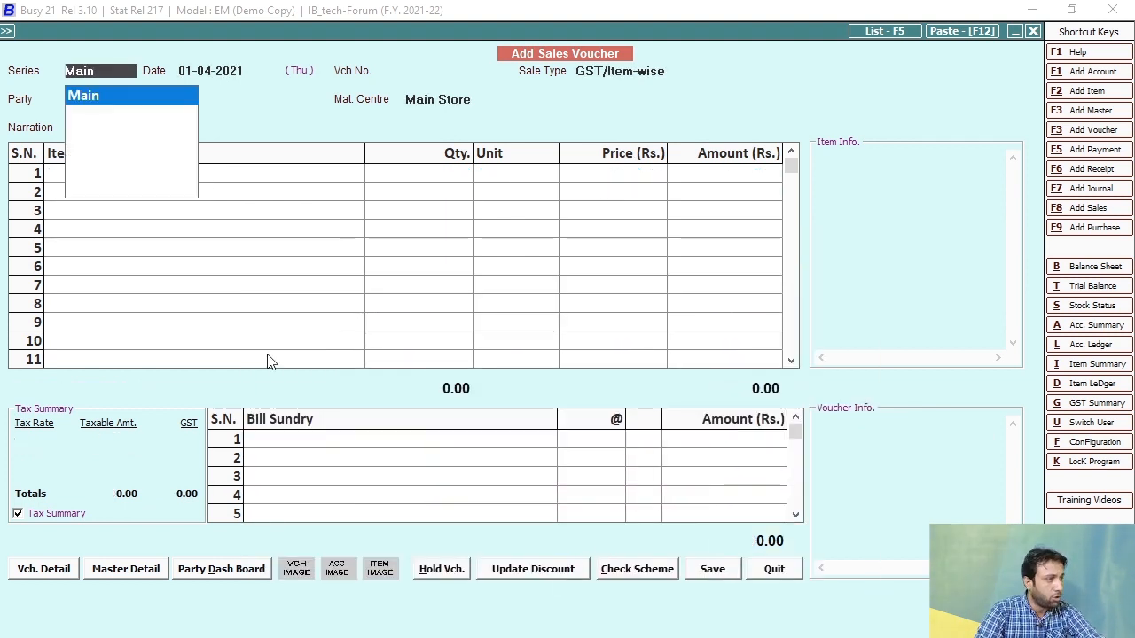
key("Escape")
key("Escape")
Step: Reopen voucher 1/2021-22 from the on-screen sales list for 01-04-2021 and start printing
left_click(233, 149)
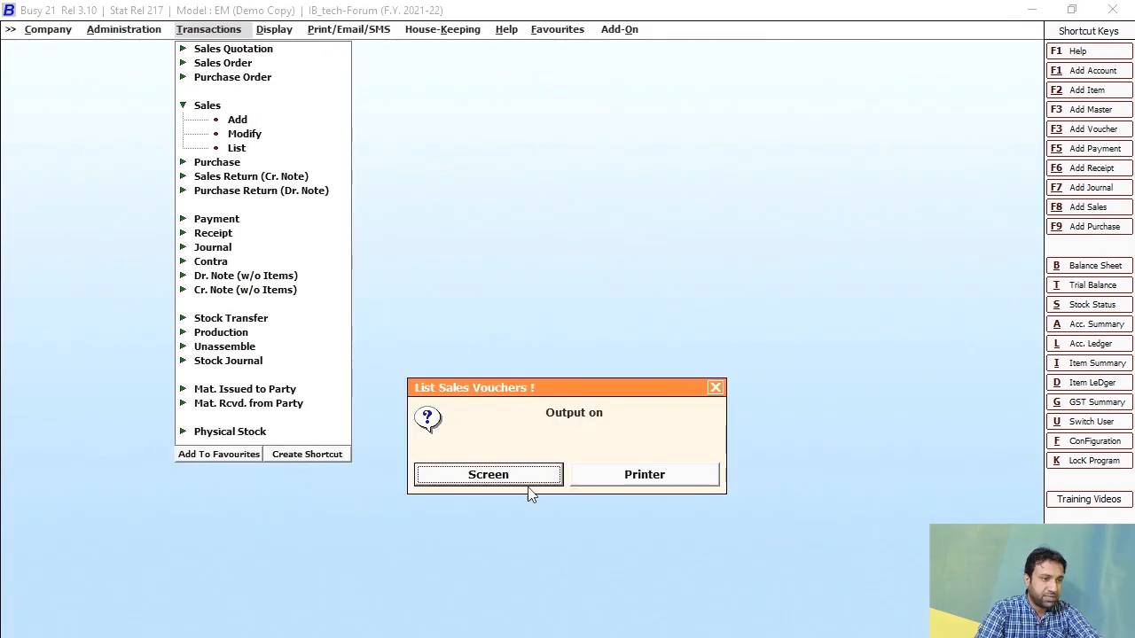
left_click(530, 490)
key("Return")
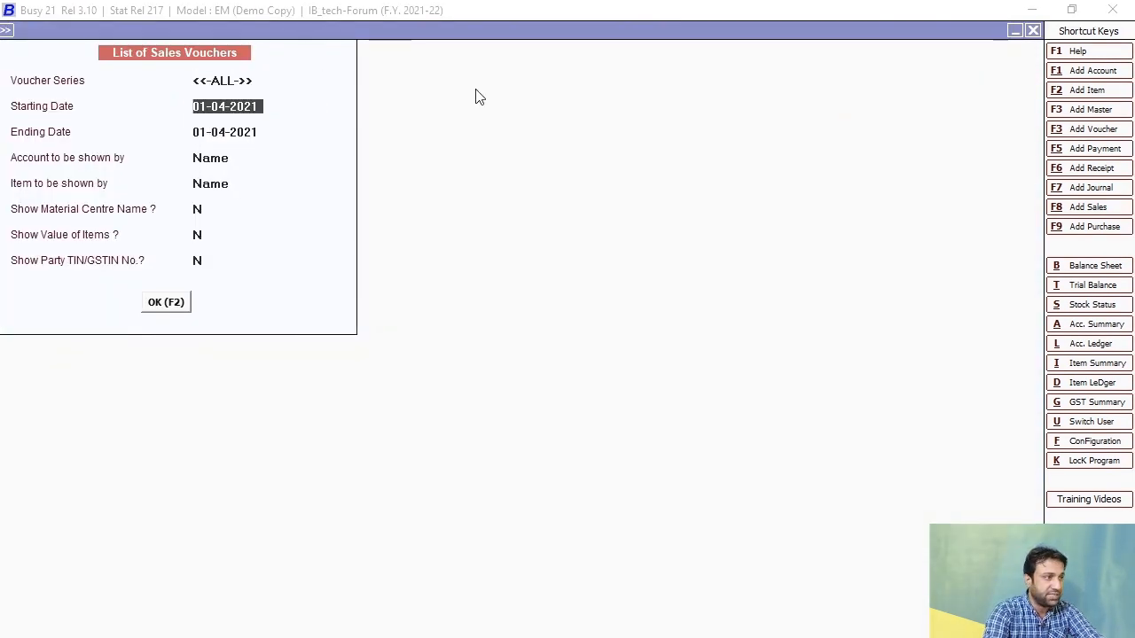
key("Return")
key("Return")
key("Return")
key("Return")
key("Return")
key("Return")
key("Return")
key("F2")
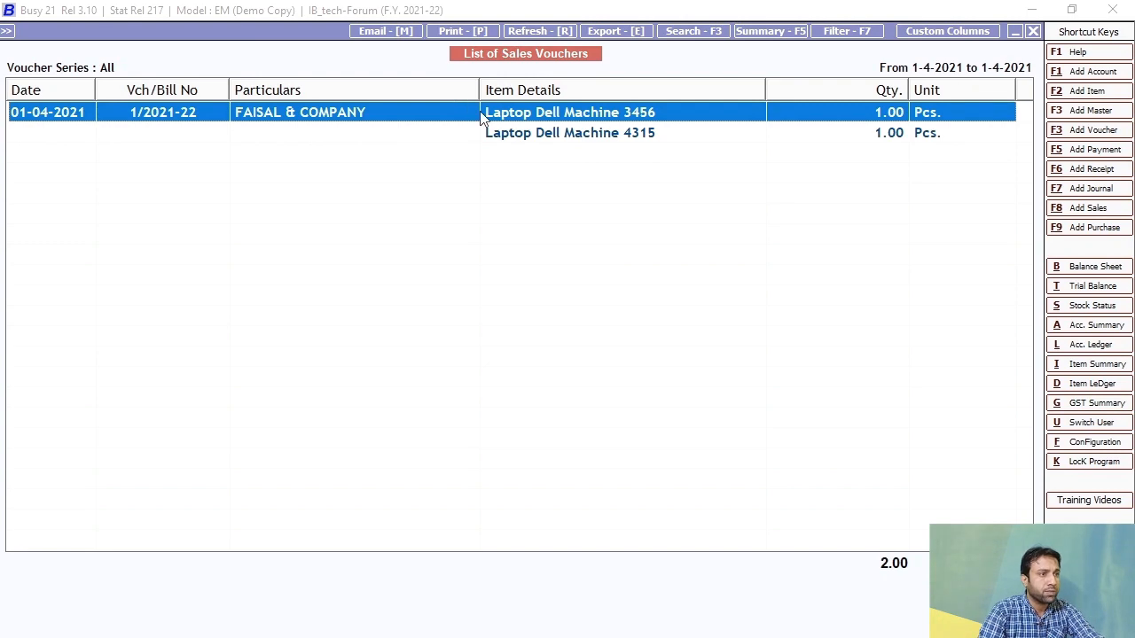
key("Return")
key("alt+p")
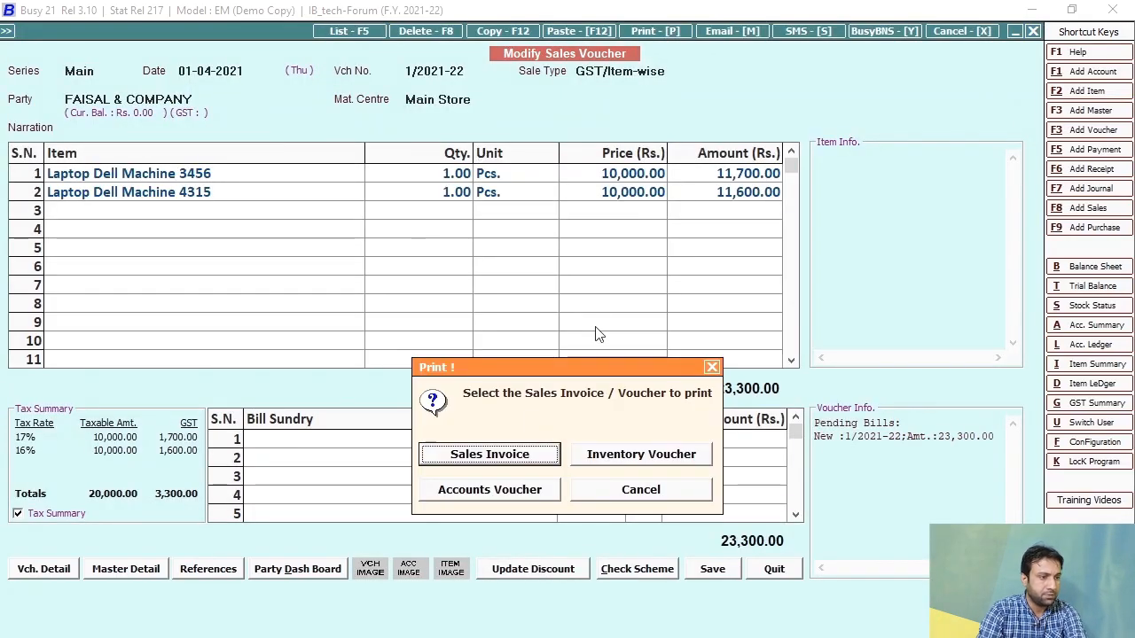
Step: Export the sales invoice as PDF Sales-1-2021-22.pdf, overwriting the old copy, and open it
left_click(489, 452)
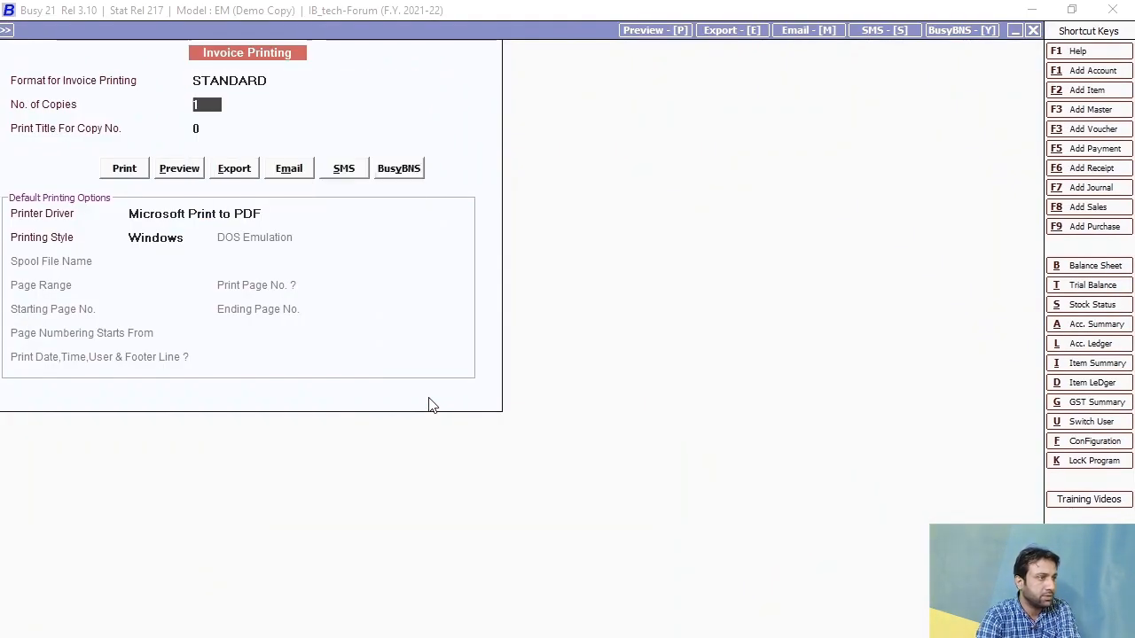
left_click(241, 175)
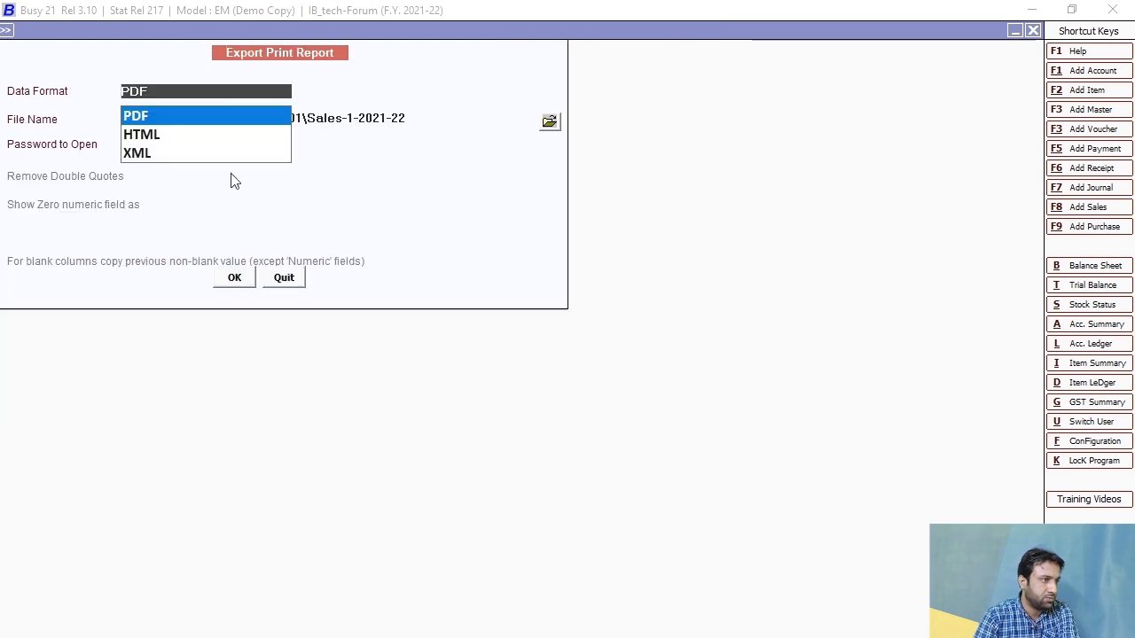
key("Return")
left_click(228, 282)
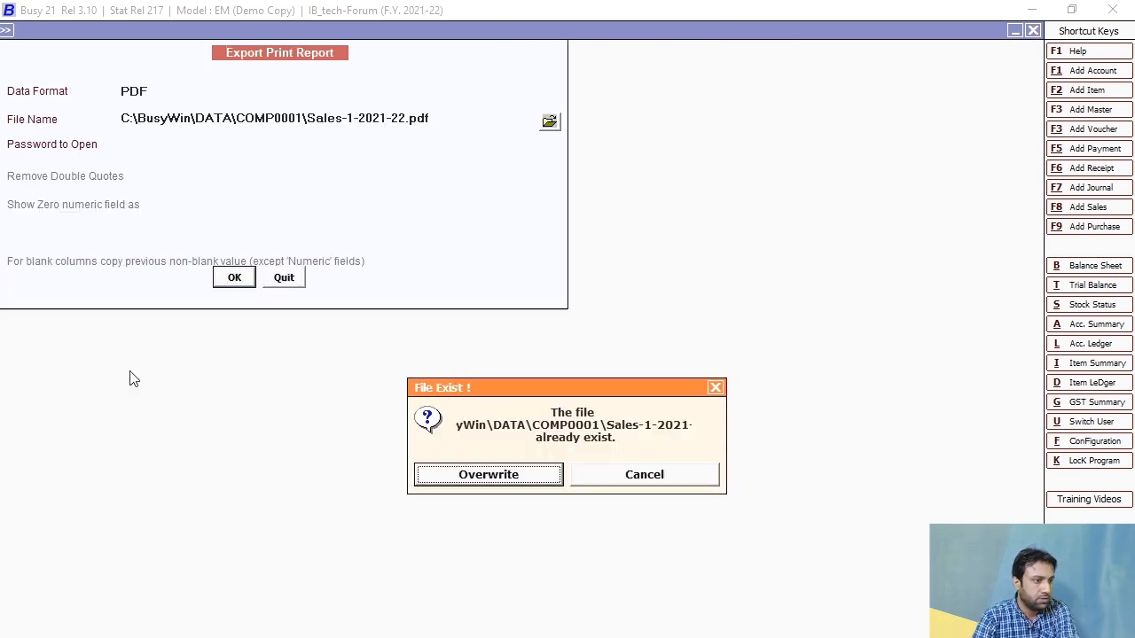
left_click(468, 478)
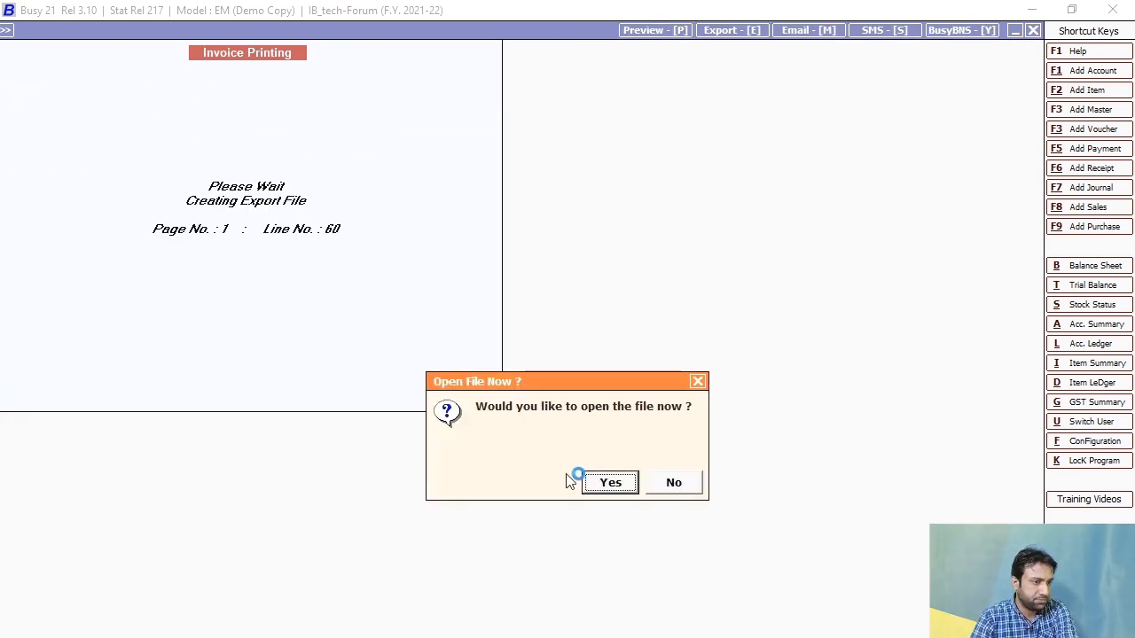
left_click(607, 485)
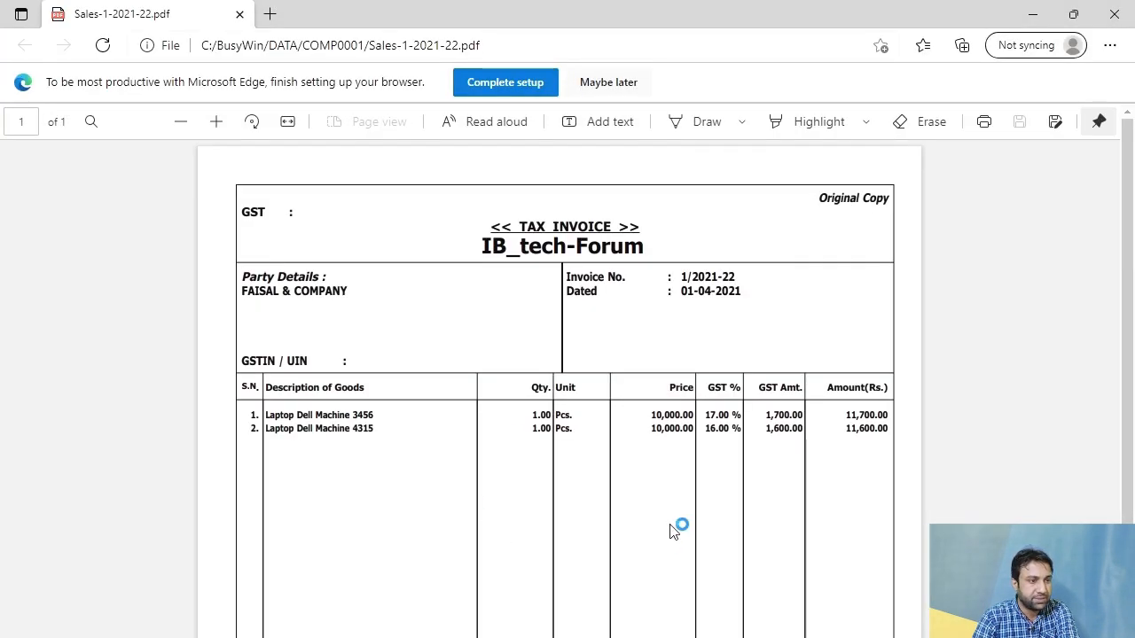
Step: Scroll through the Sales-1-2021-22.pdf tax invoice to review the goods rows
left_click_drag(249, 299, 686, 326)
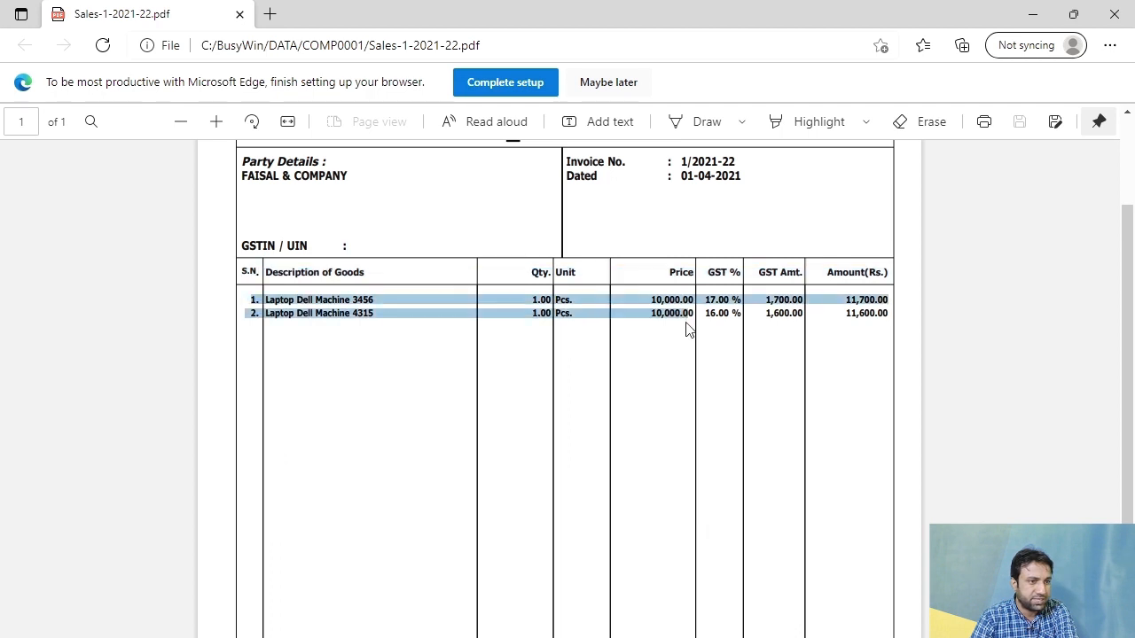
scroll(261, 196, "up", 2)
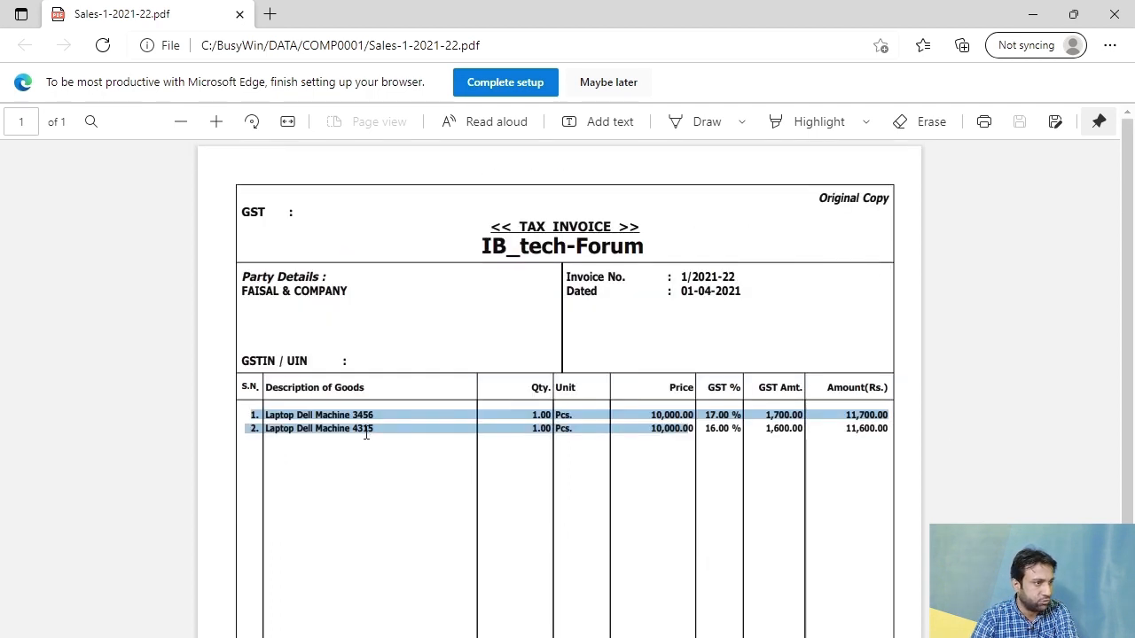
left_click_drag(246, 289, 529, 314)
left_click(523, 496)
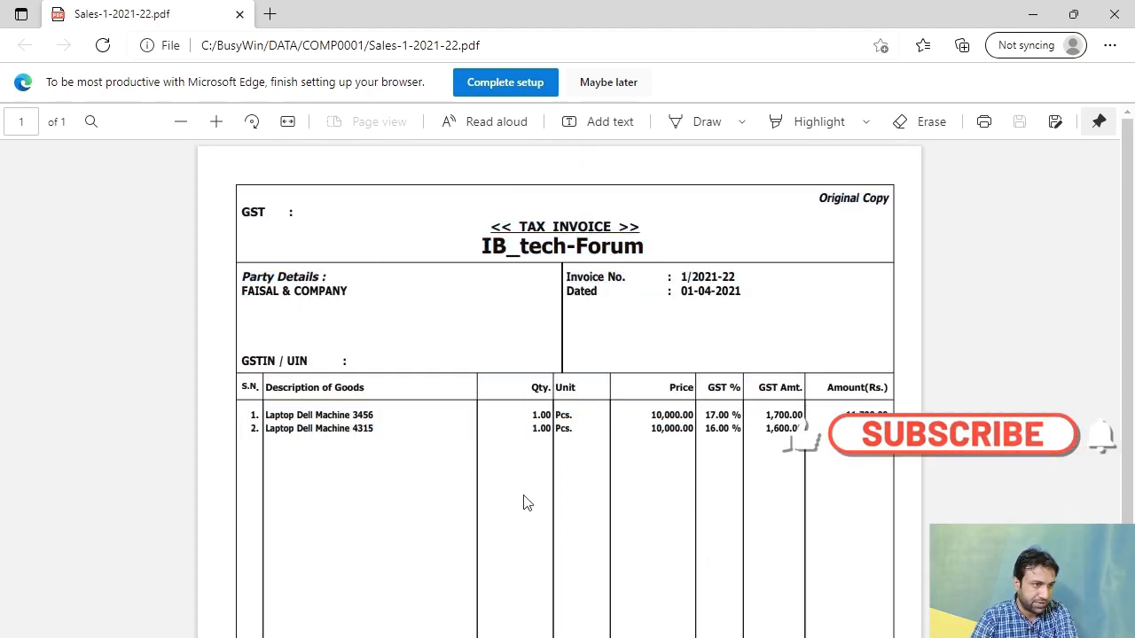
scroll(536, 523, "down", 2)
scroll(408, 456, "up", 2)
scroll(714, 578, "down", 1)
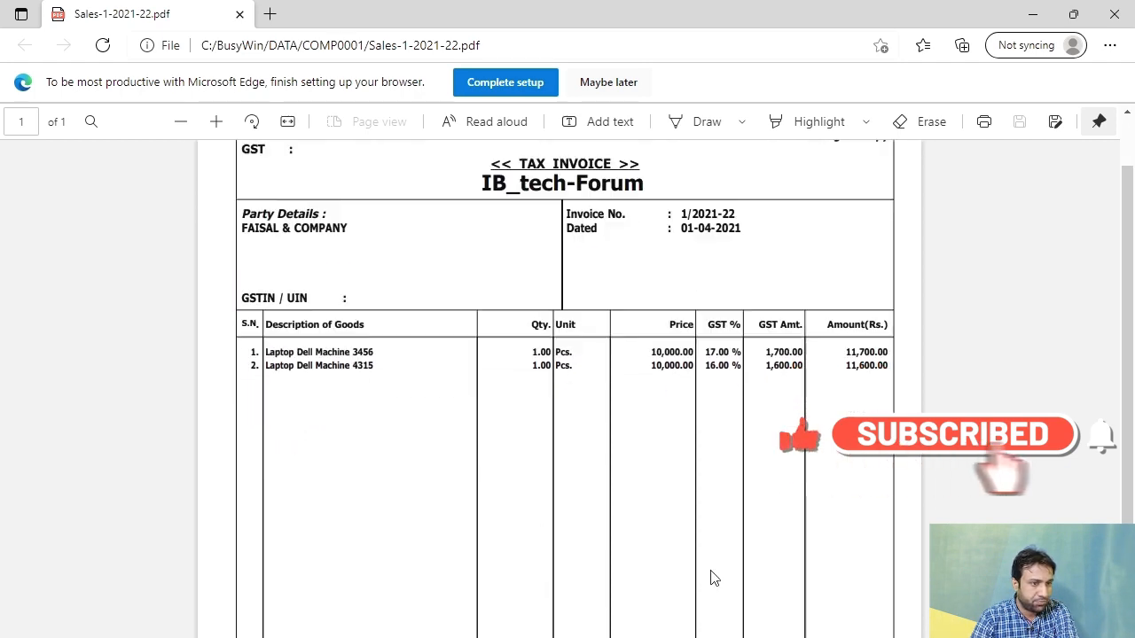
scroll(713, 578, "down", 2)
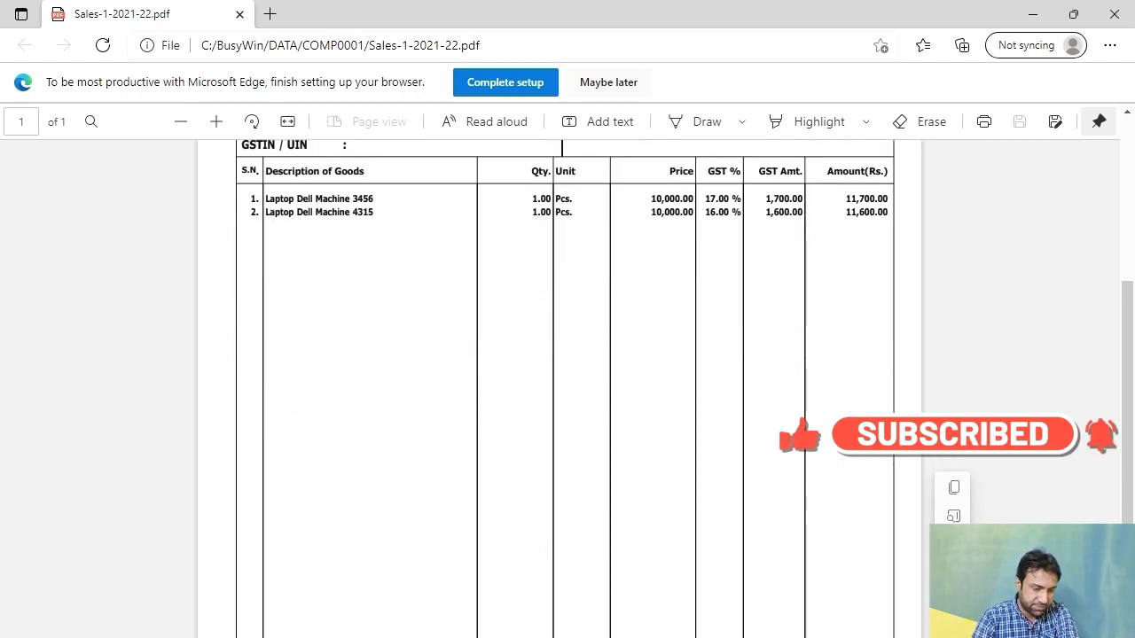
scroll(565, 390, "up", 1)
scroll(565, 390, "down", 1)
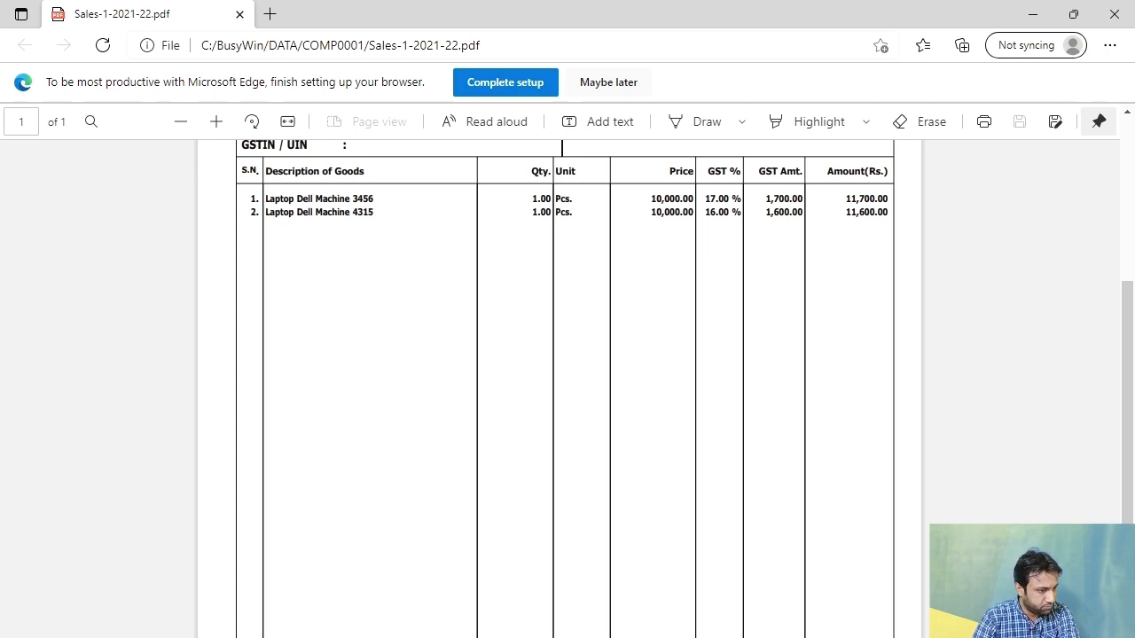
scroll(567, 390, "up", 3)
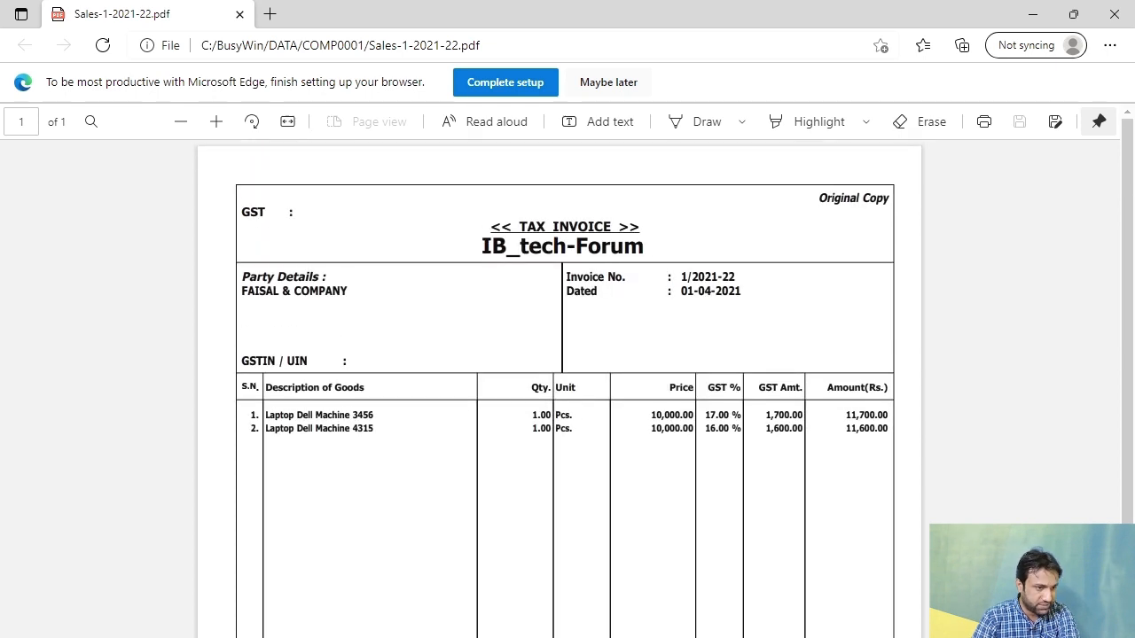
Step: Highlight the 17% and 16% GST rates, 10,000.00 price and GST amounts, then close the PDF
double_click(705, 417)
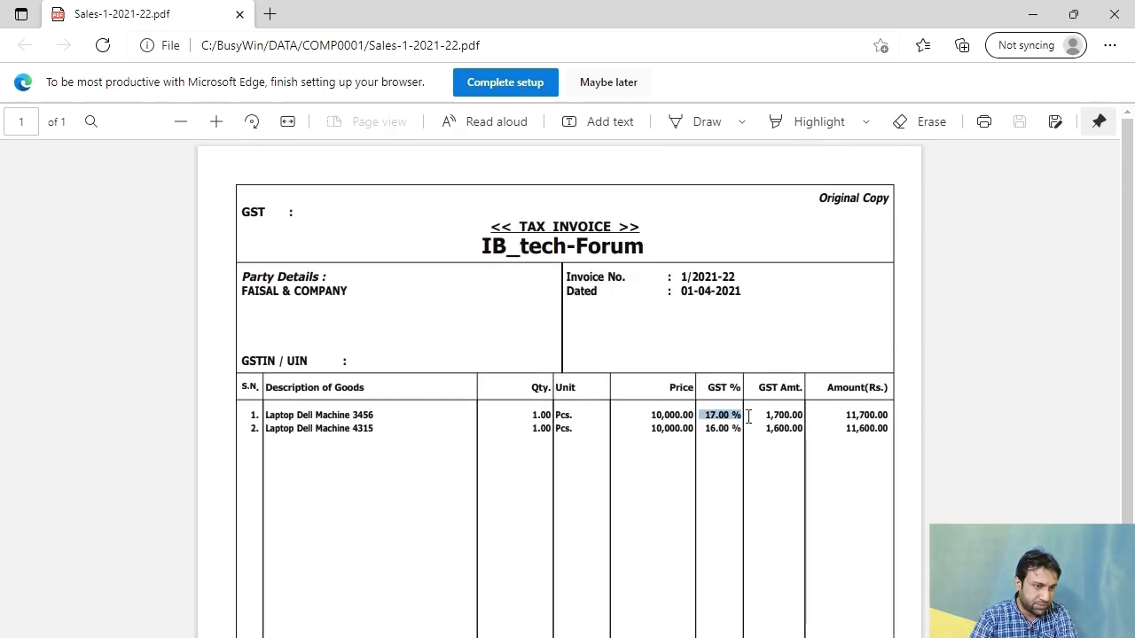
left_click_drag(705, 430, 743, 430)
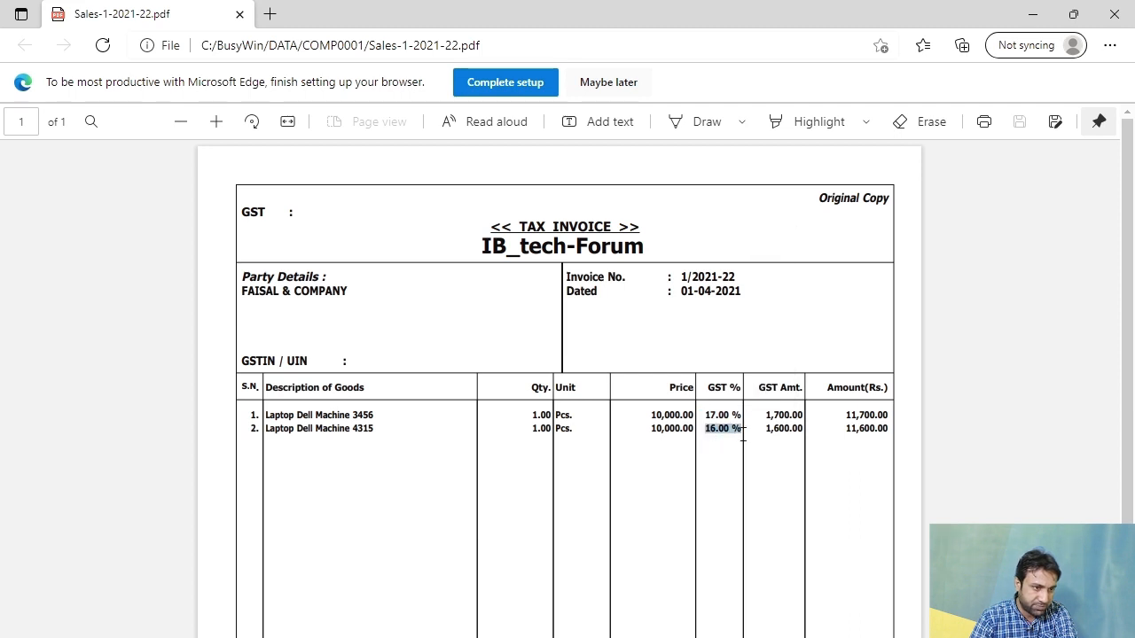
scroll(789, 244, "down", 3)
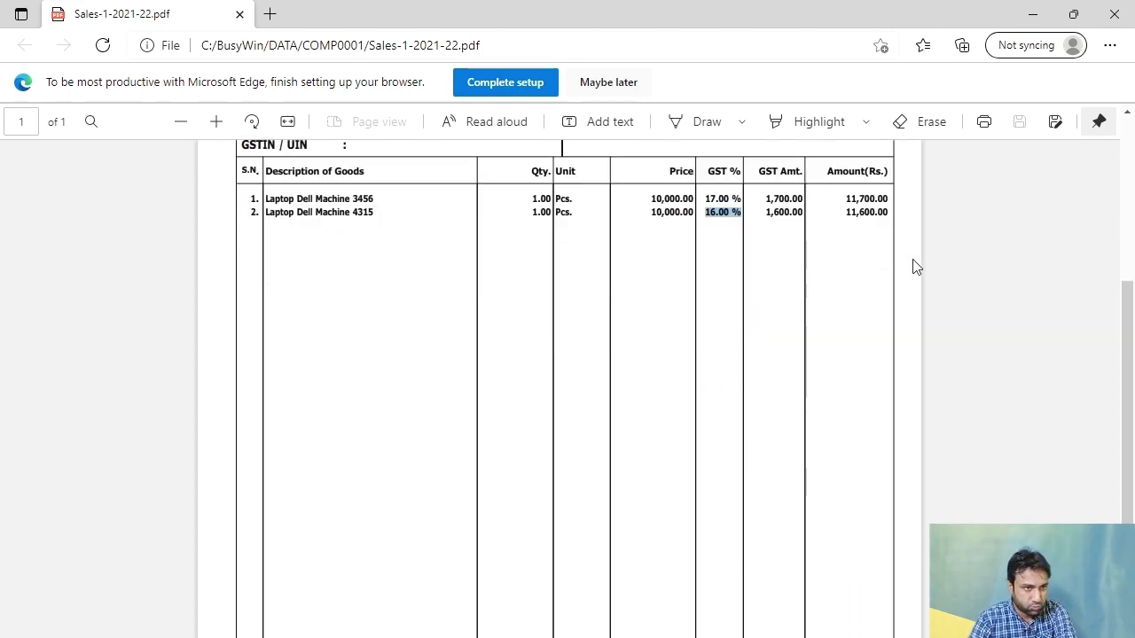
scroll(777, 204, "up", 3)
left_click(671, 450)
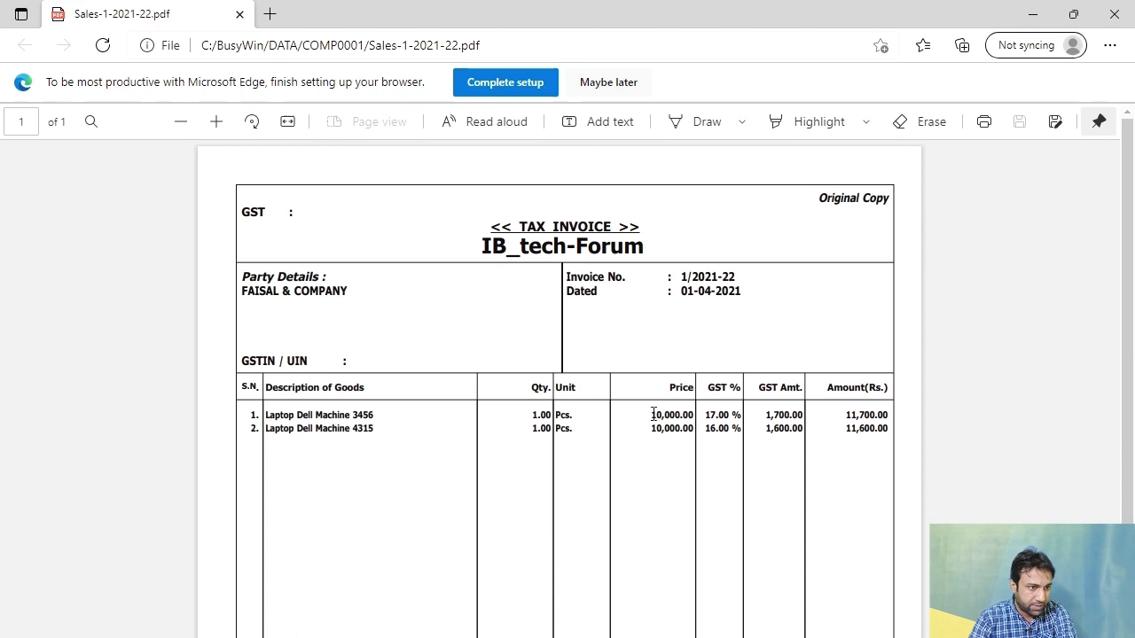
left_click_drag(653, 414, 693, 415)
left_click_drag(765, 414, 814, 432)
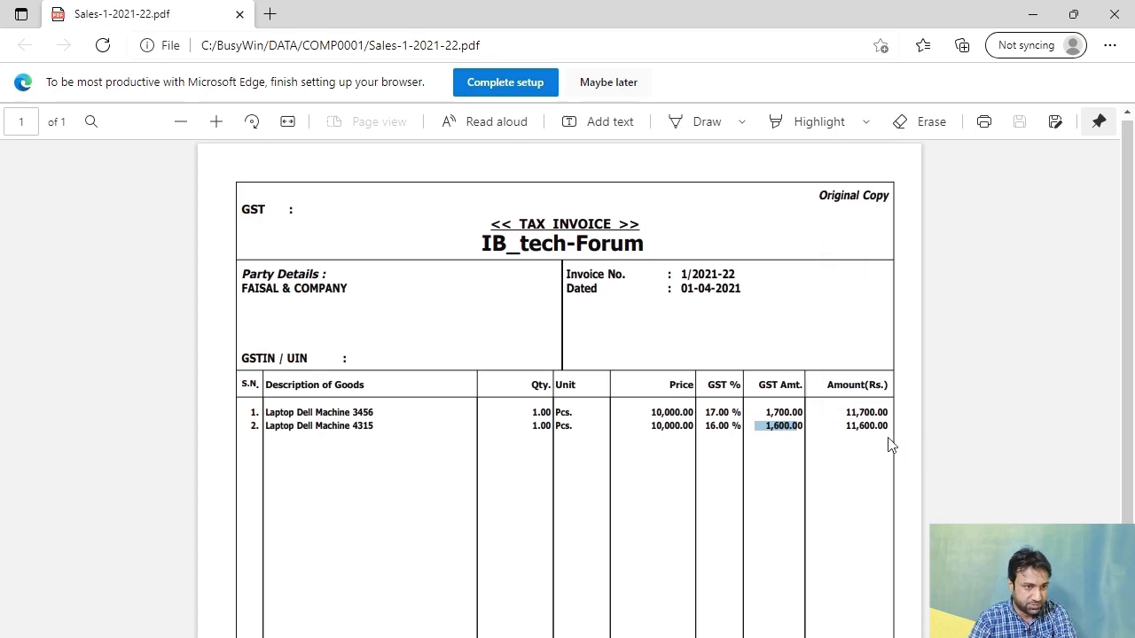
scroll(889, 434, "down", 2)
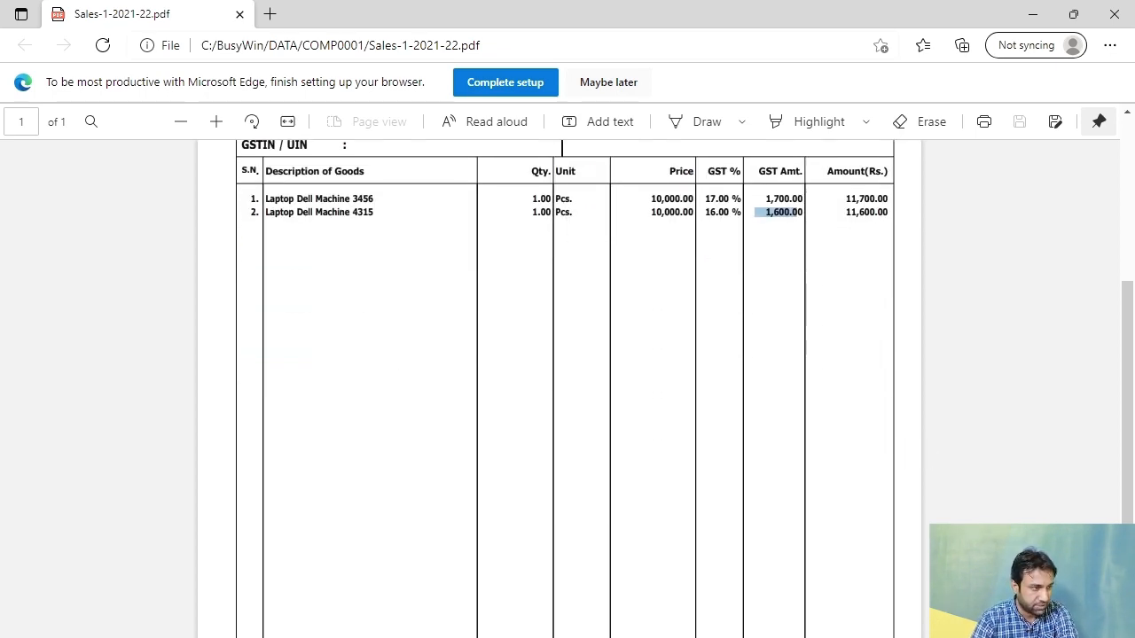
left_click(540, 534)
scroll(541, 535, "up", 2)
Step: Back in Busy, leave the modify screen and delete the saved FAISAL & COMPANY sales voucher
left_click(1119, 9)
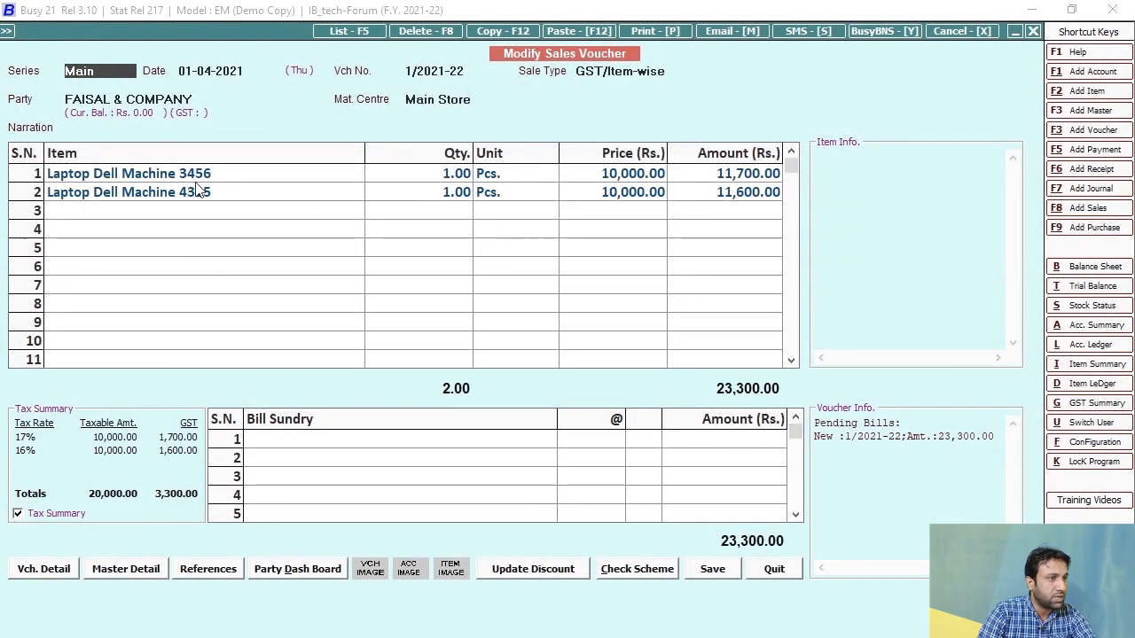
key("Escape")
left_click(542, 477)
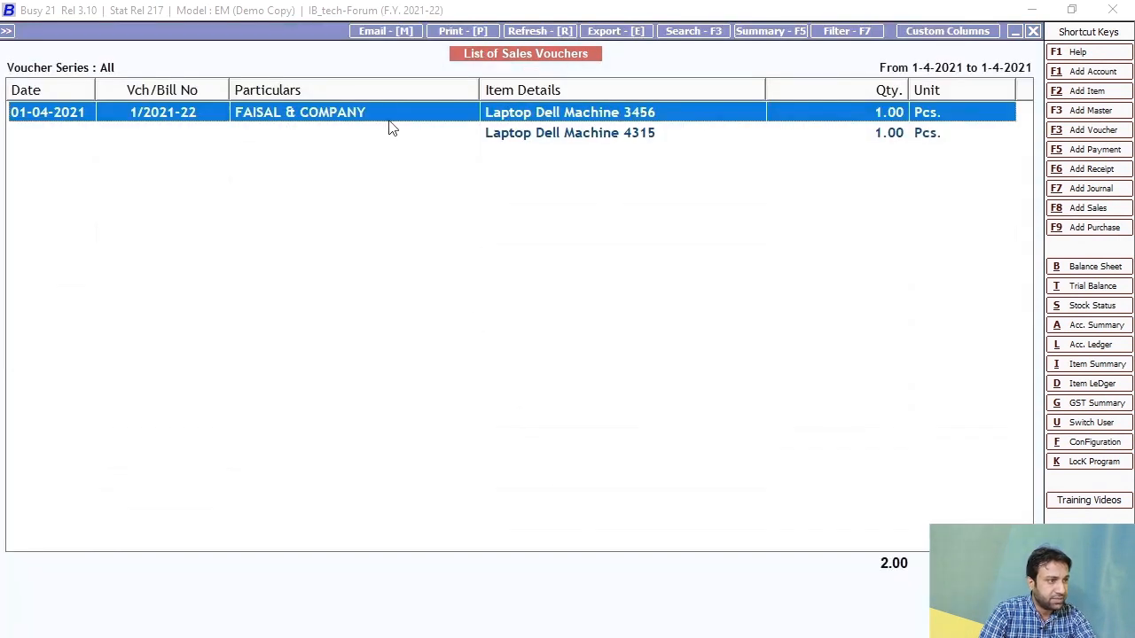
left_click(383, 126)
key("Return")
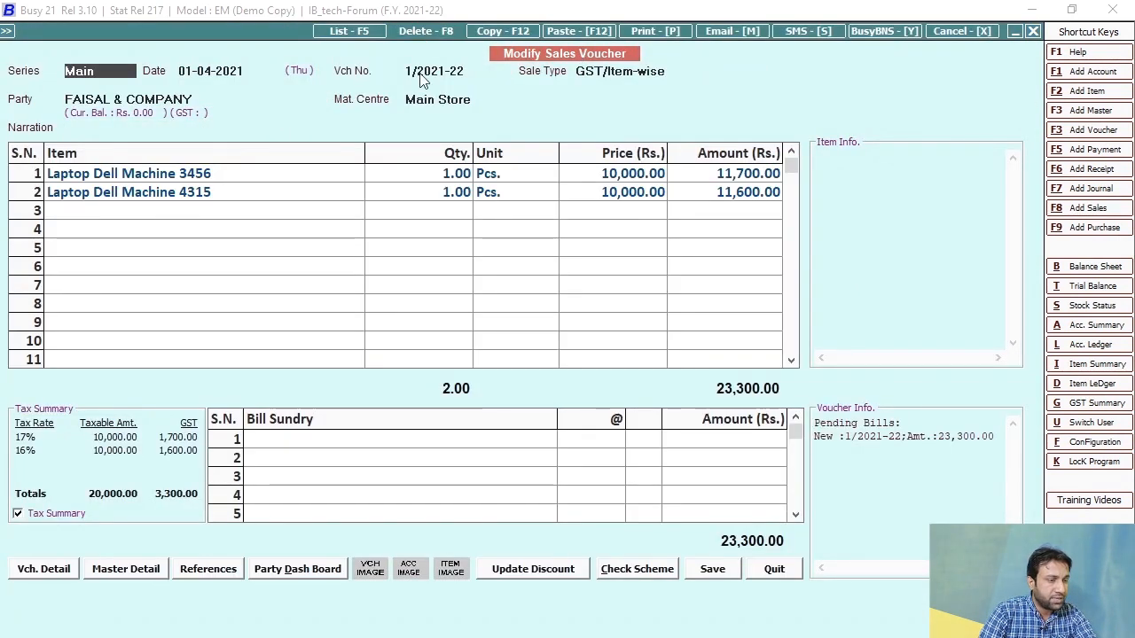
left_click(425, 32)
left_click(611, 491)
key("Escape")
key("Escape")
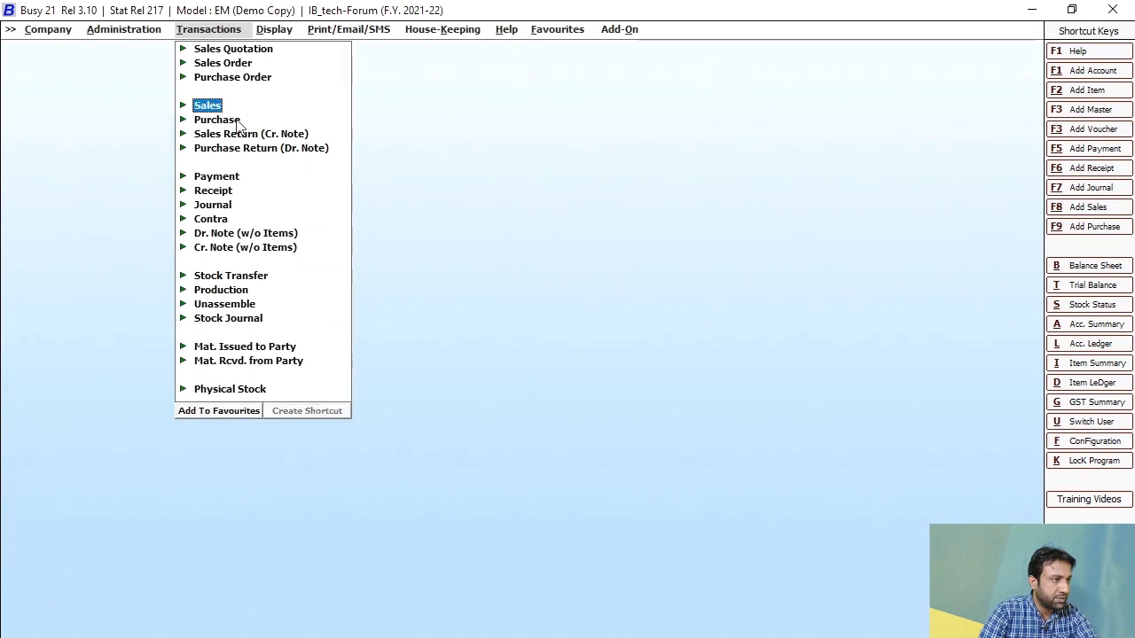
Step: Start a new sales voucher with sale type GST/TaxIncl. for party FAISAL & COMPANY
left_click(204, 107)
key("Return")
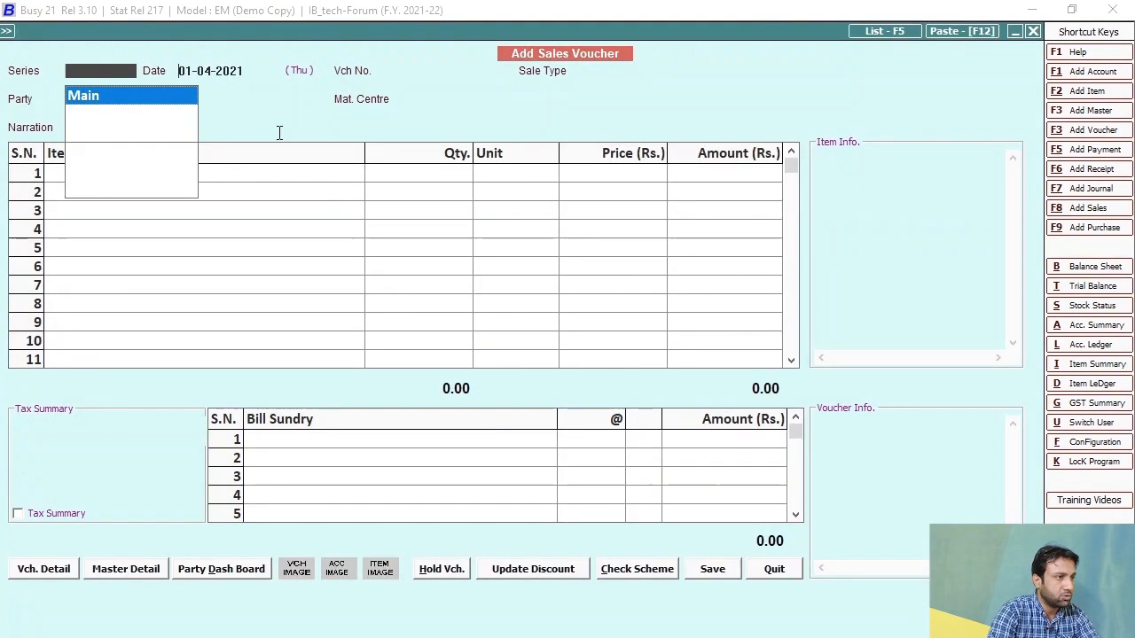
key("Down")
key("Down")
key("Down")
key("Down")
key("Down")
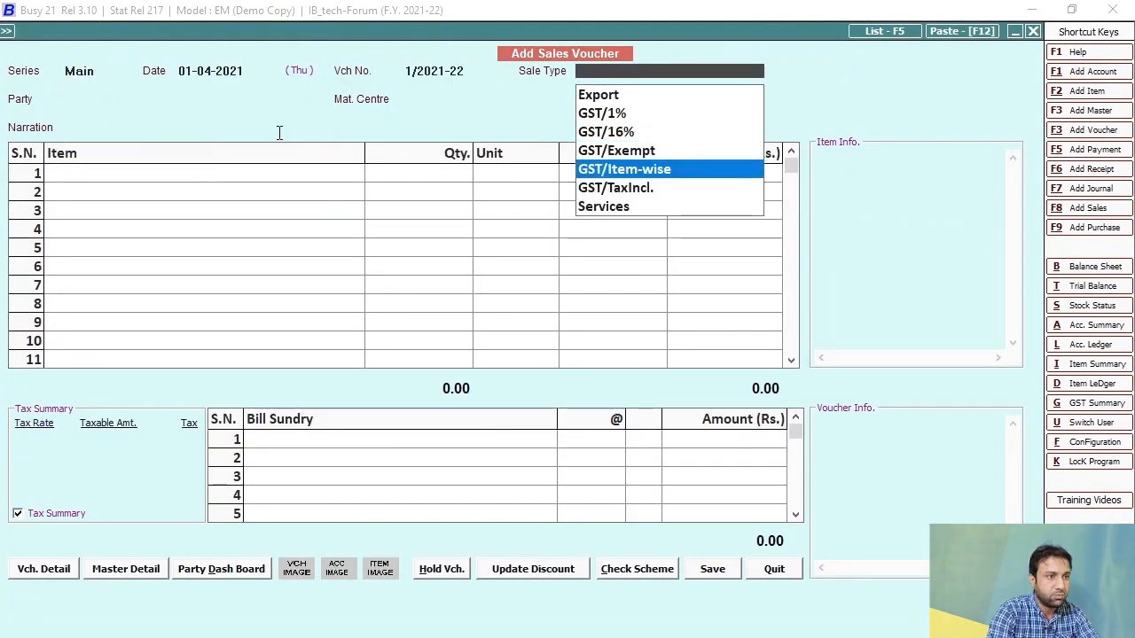
key("Return")
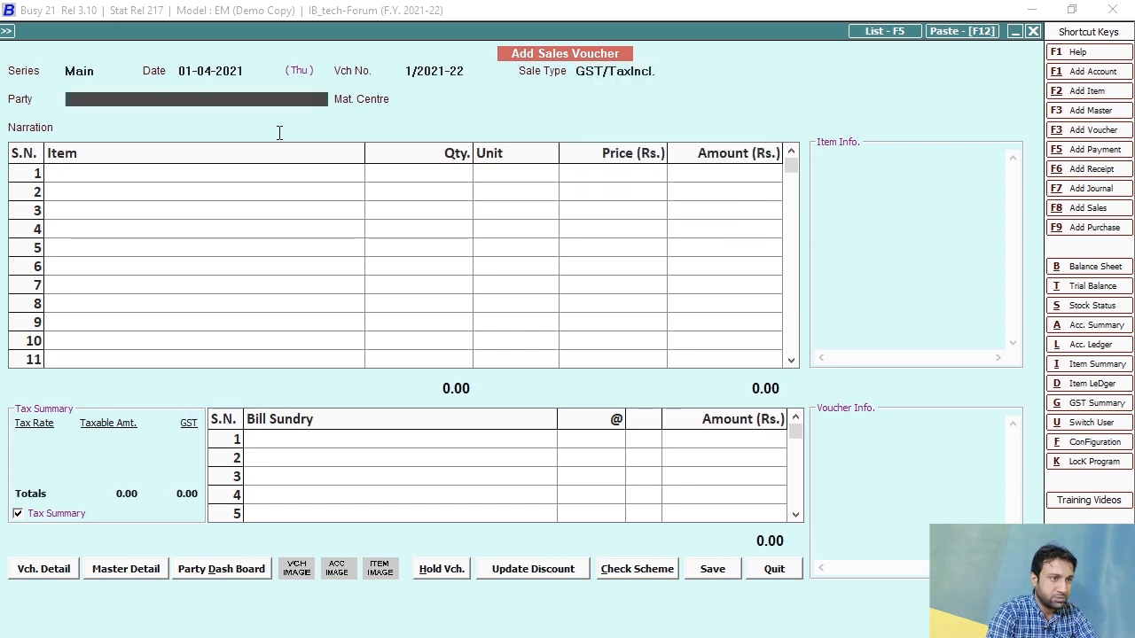
key("Down")
key("Down")
key("Down")
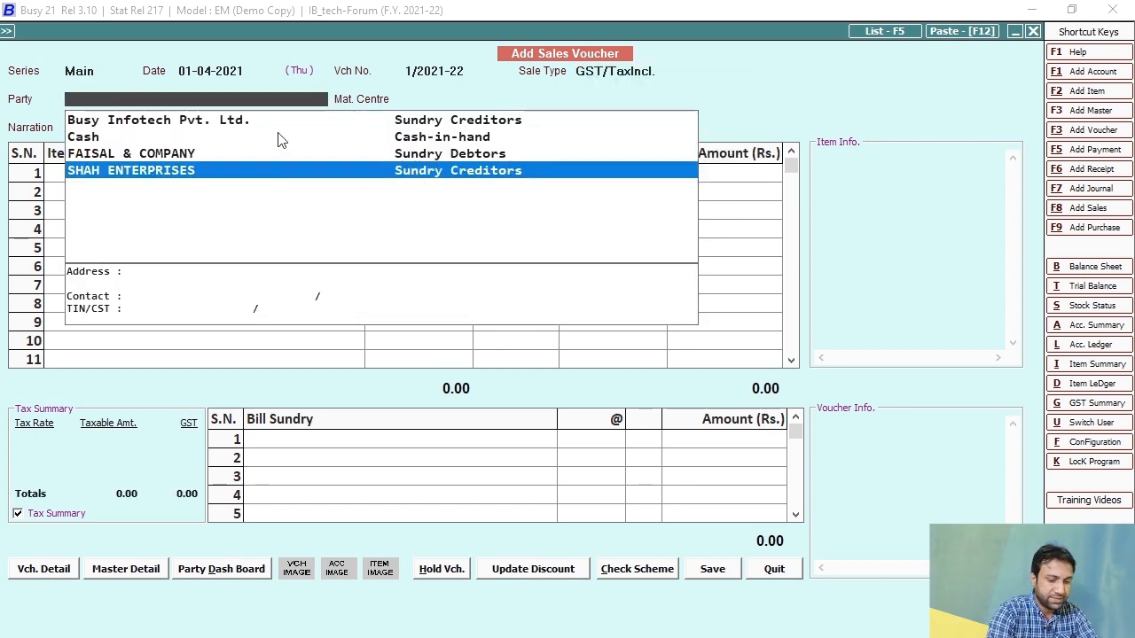
key("Up")
key("Return")
Step: Add Laptop Dell Machine 3456 from Main Store, quantity 1 at 10,000.00 with 17% GST
key("Return")
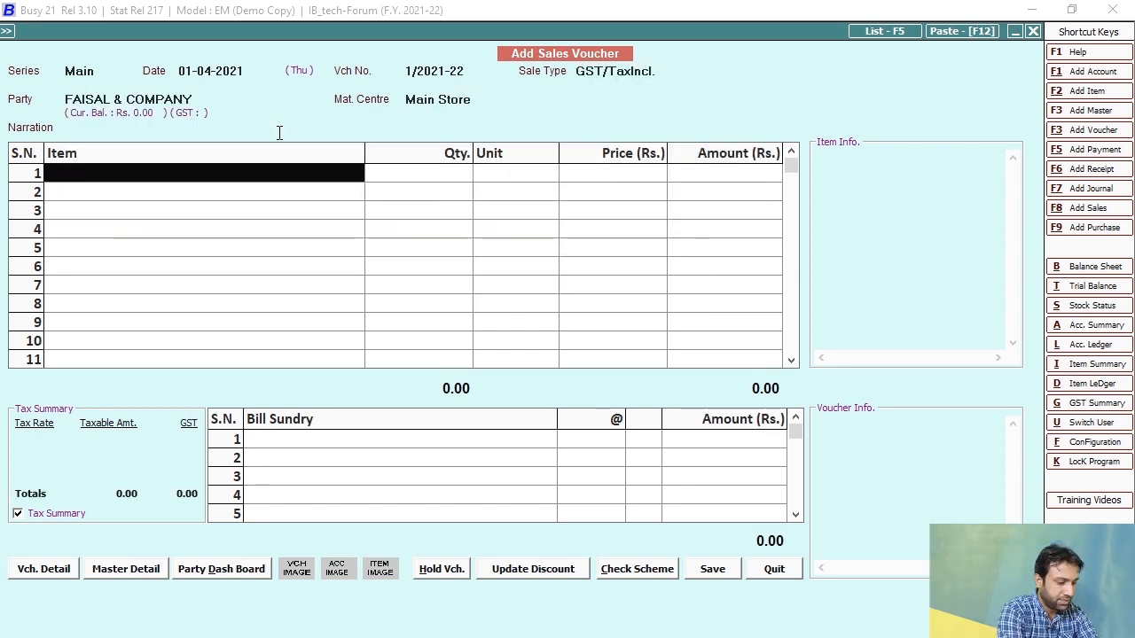
type("laptop")
key("Return")
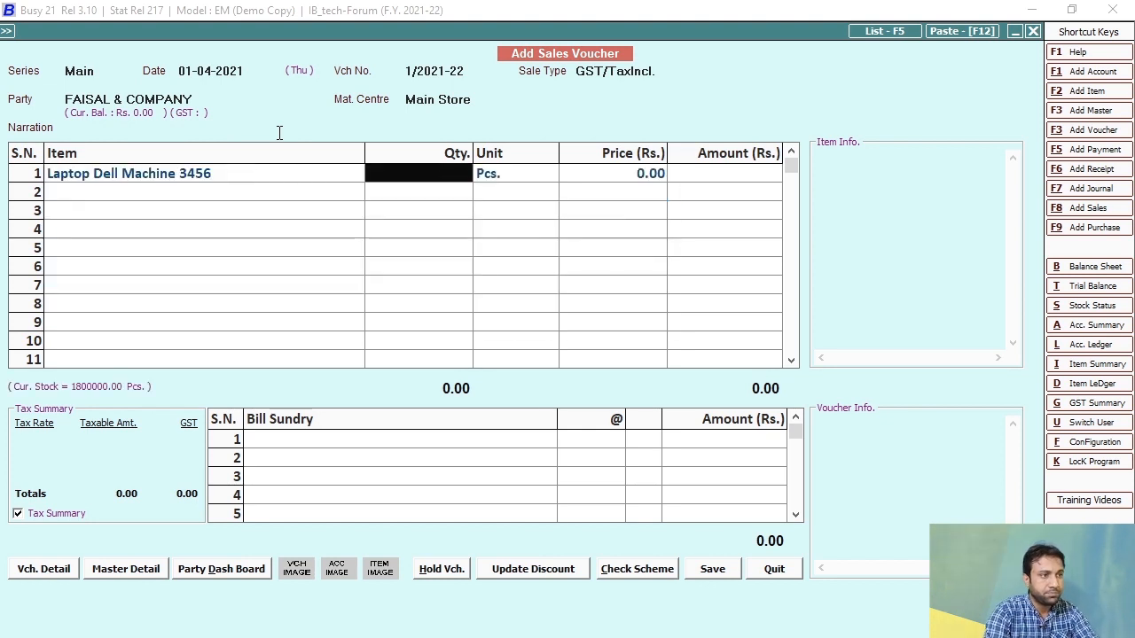
type("100")
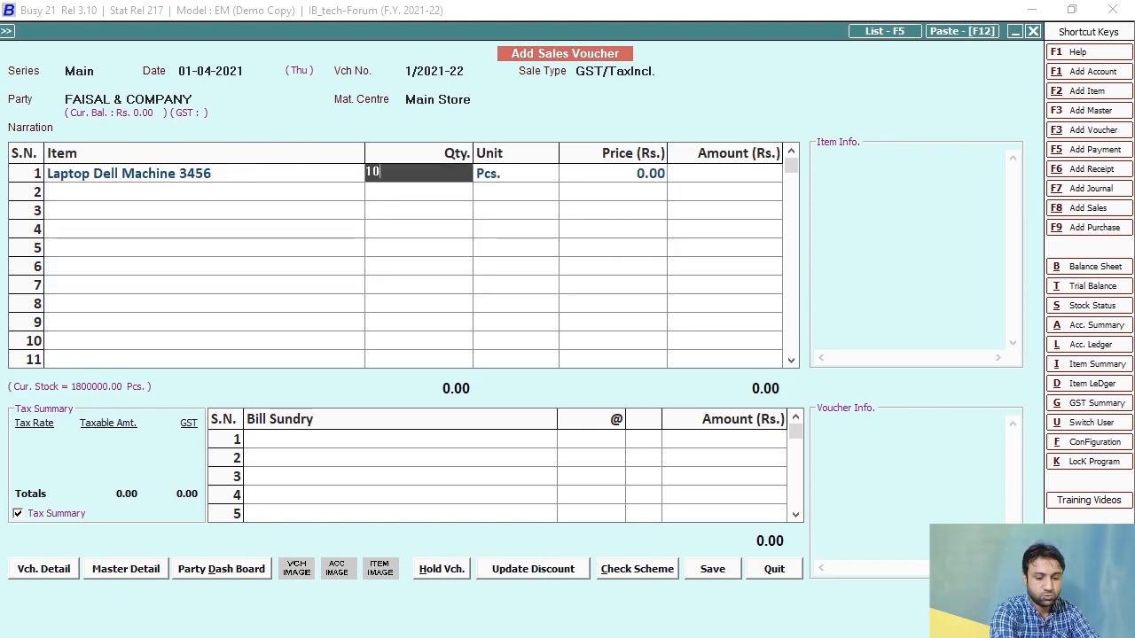
key("Return")
type("1")
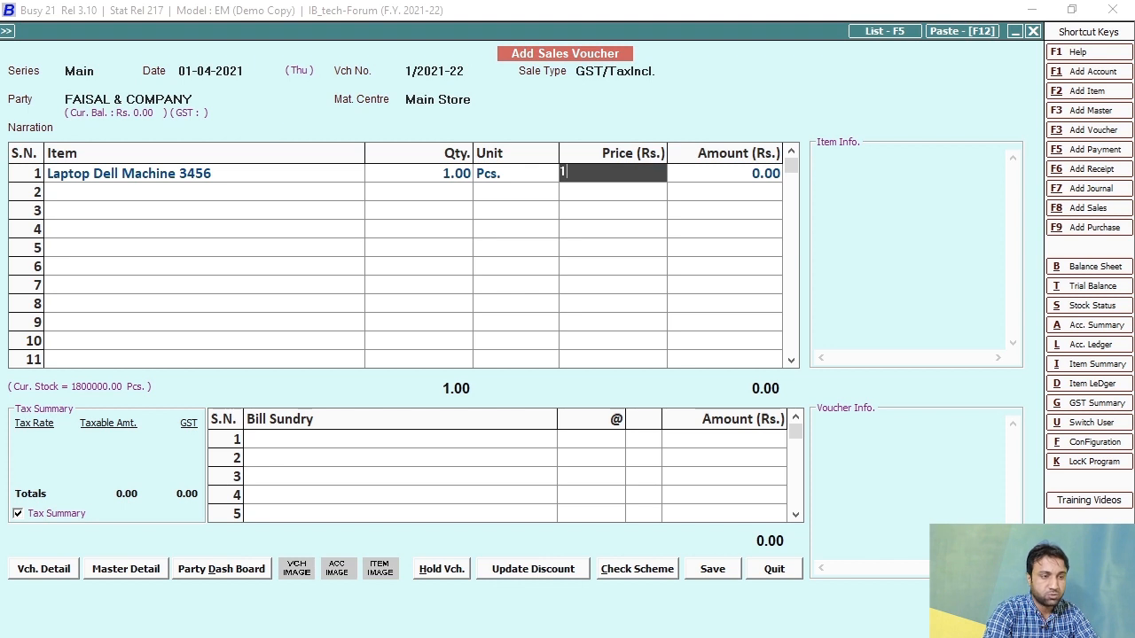
type("0,000")
key("Return")
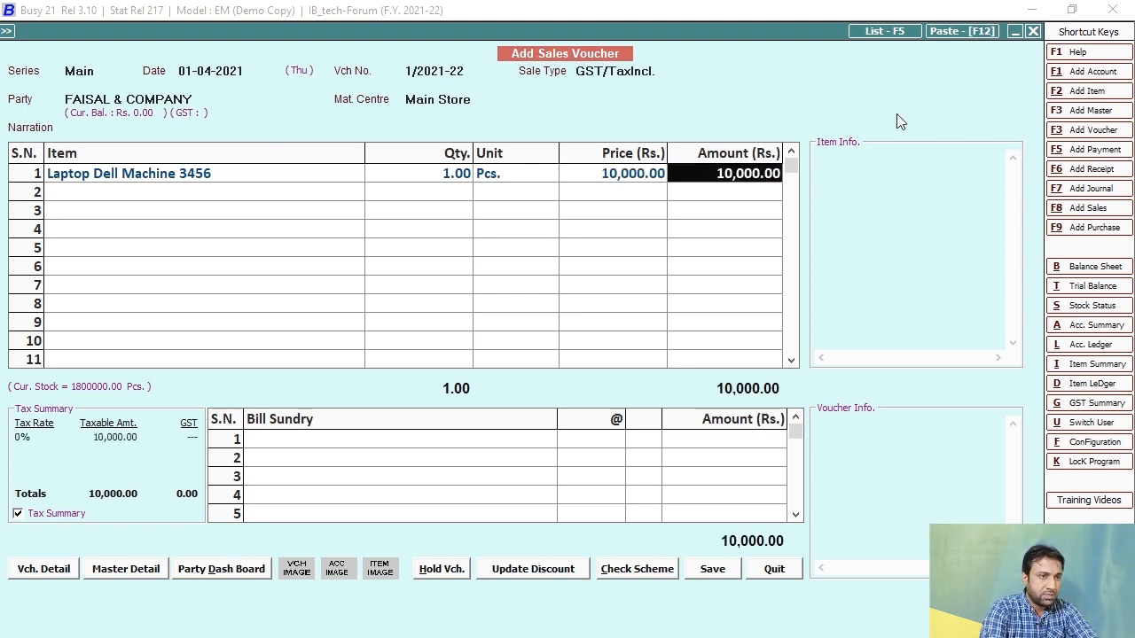
key("Return")
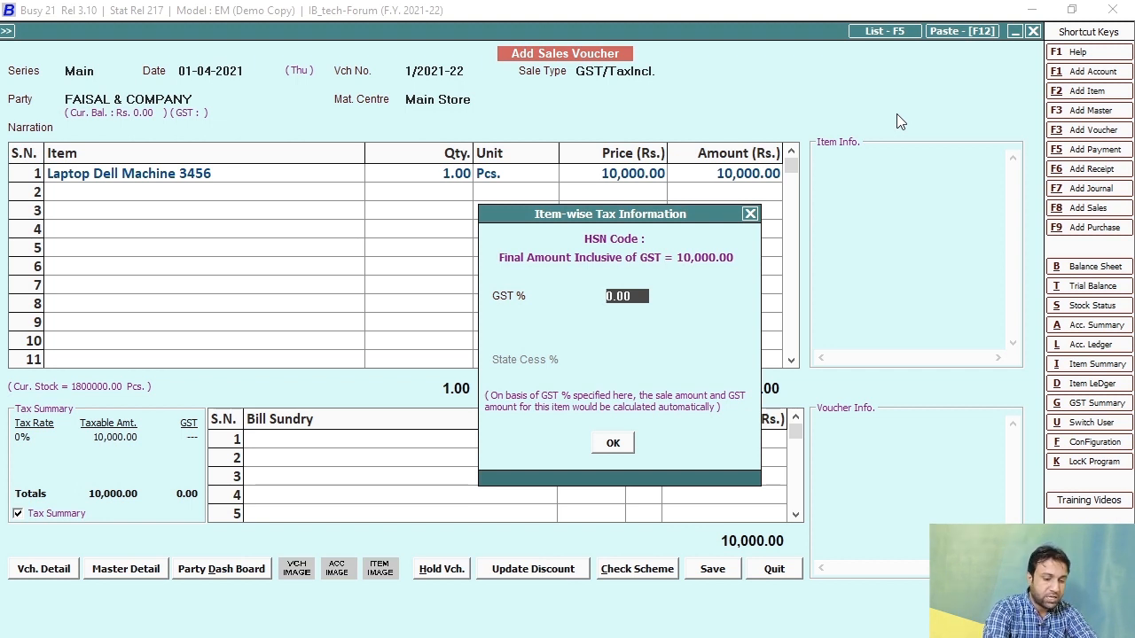
type("17")
key("Return")
key("Return")
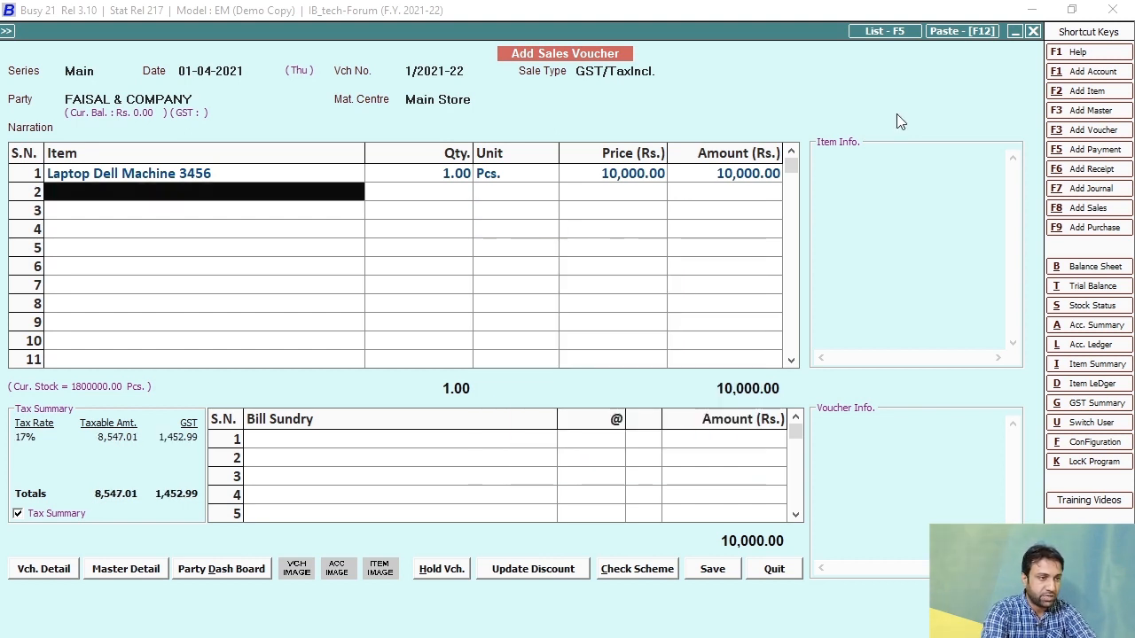